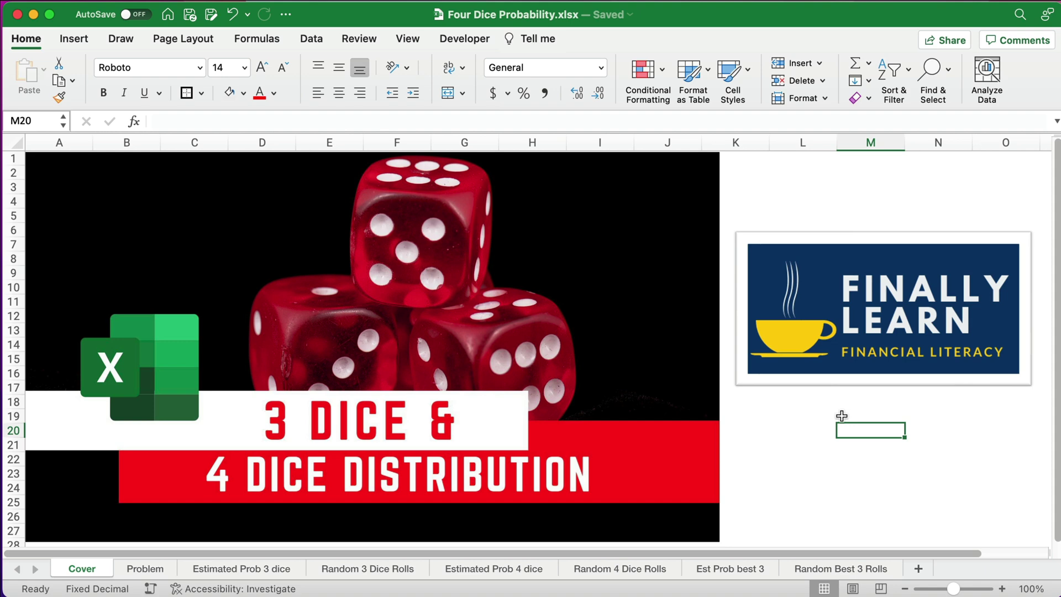
# Step: Open the Problem sheet and review the notes on video links and the 3 dice combinations formula
pyautogui.hotkey('ctrl', 'pagedown')
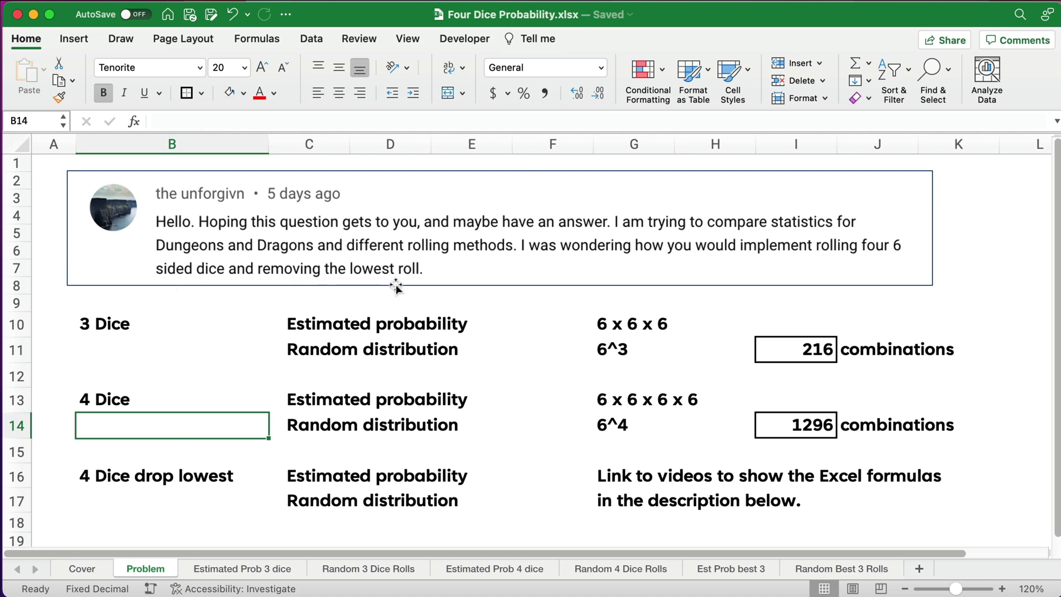
pyautogui.click(613, 479)
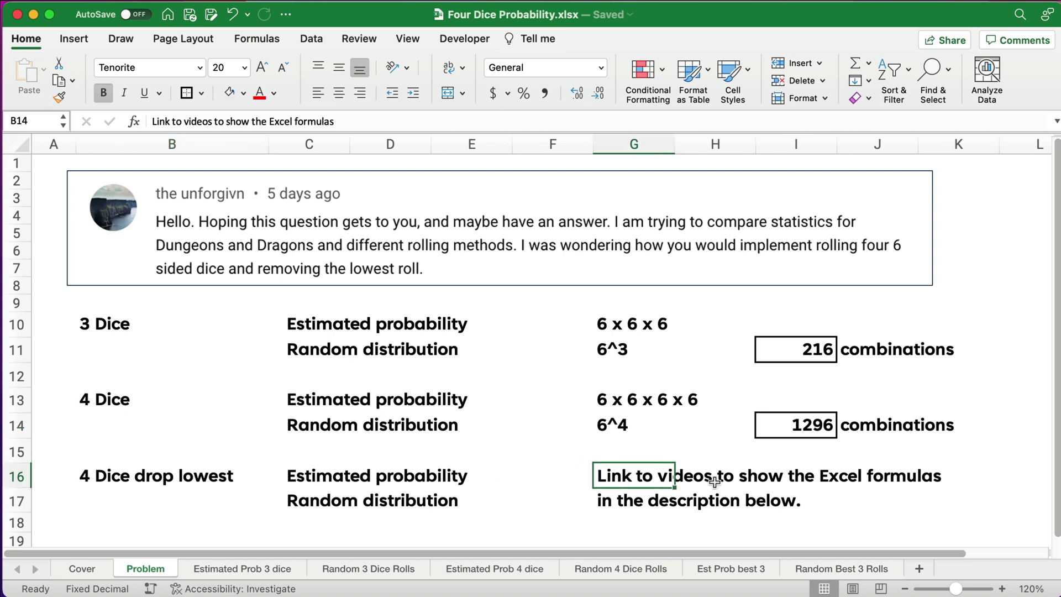
pyautogui.moveTo(715, 481); pyautogui.dragTo(927, 510)
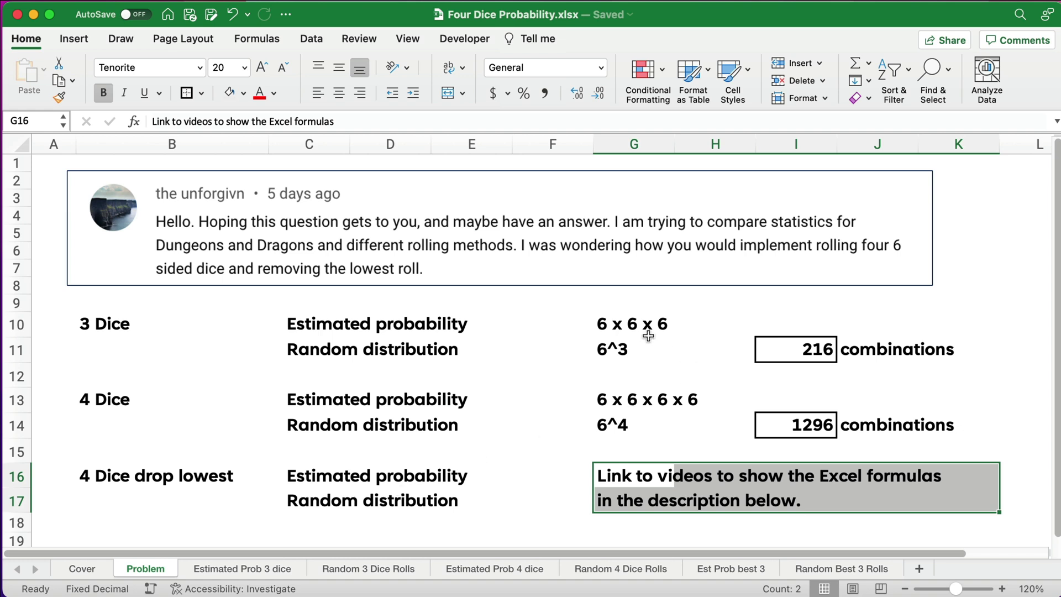
pyautogui.click(674, 348)
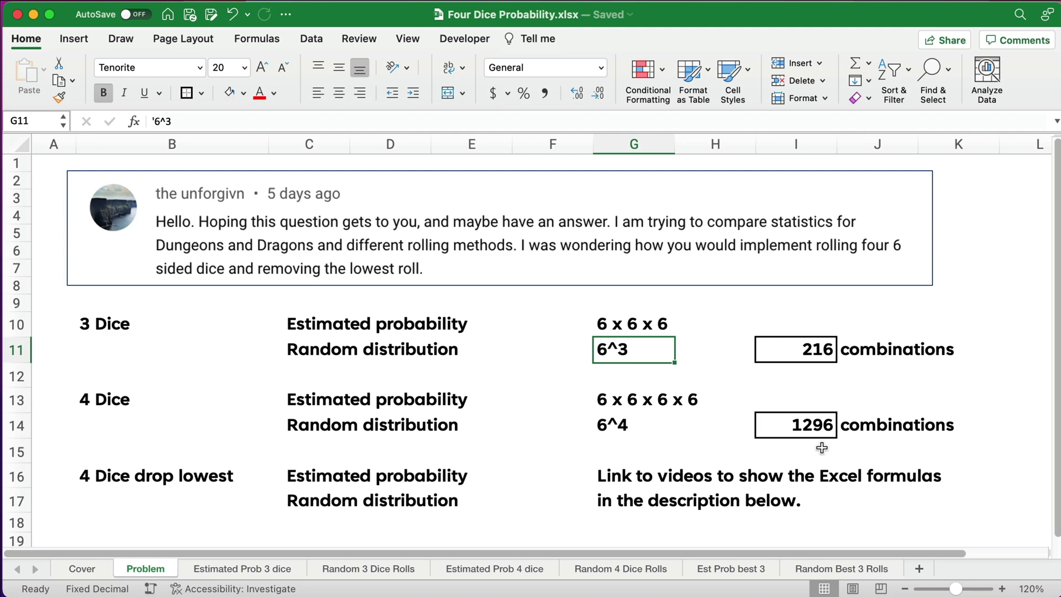
# Step: Open the Estimated Prob 3 dice sheet and examine the first roll numbers and the Die 1, Die 2 and Die 3 columns
pyautogui.hotkey('ctrl', 'pagedown')
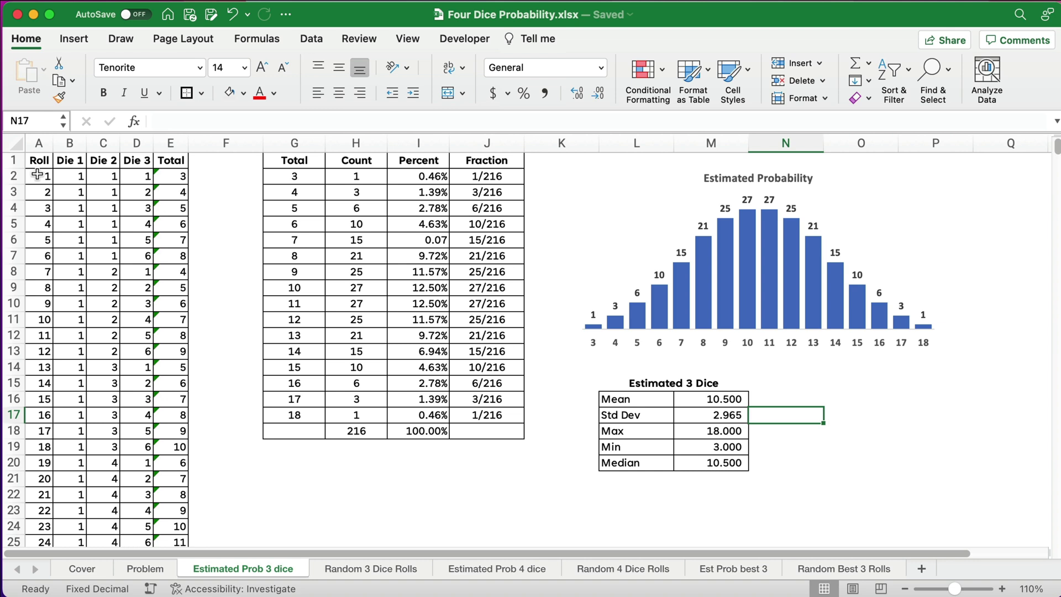
pyautogui.click(37, 174)
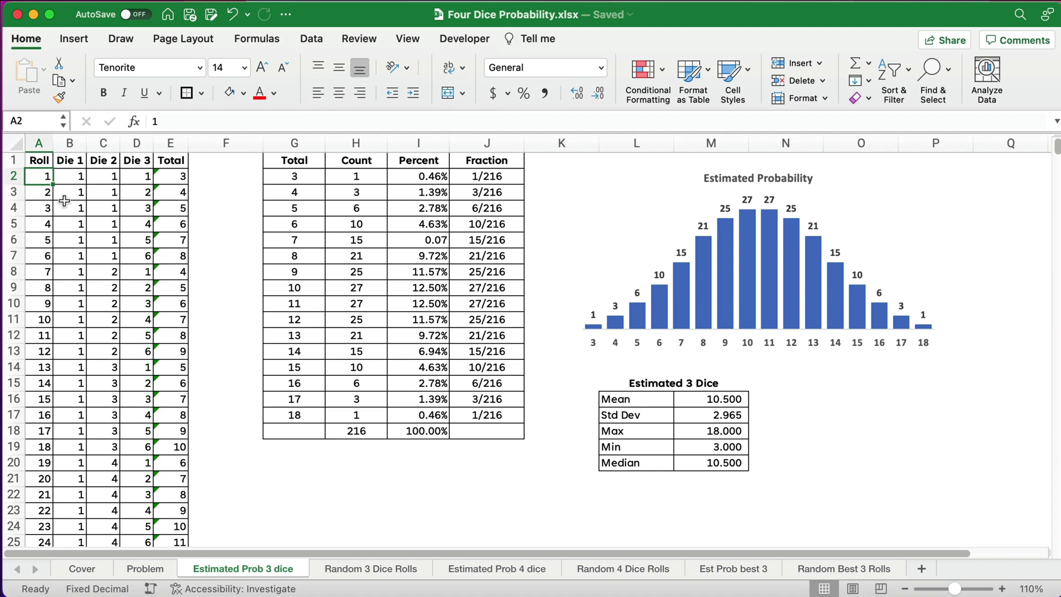
pyautogui.press('Down')
pyautogui.press('Down')
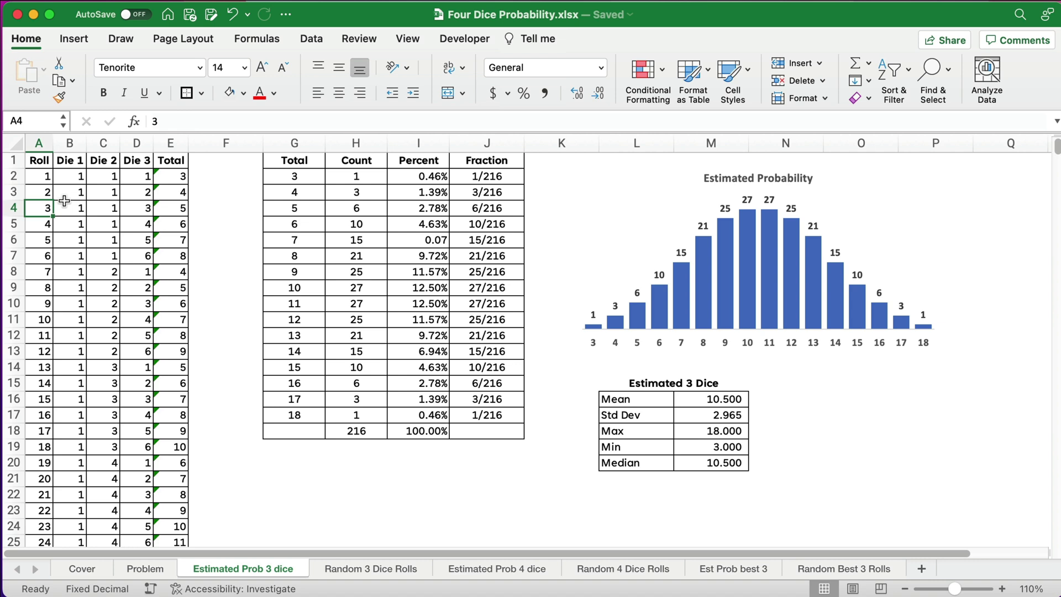
pyautogui.press('Up')
pyautogui.press('Up')
pyautogui.press('Right')
pyautogui.press('Up')
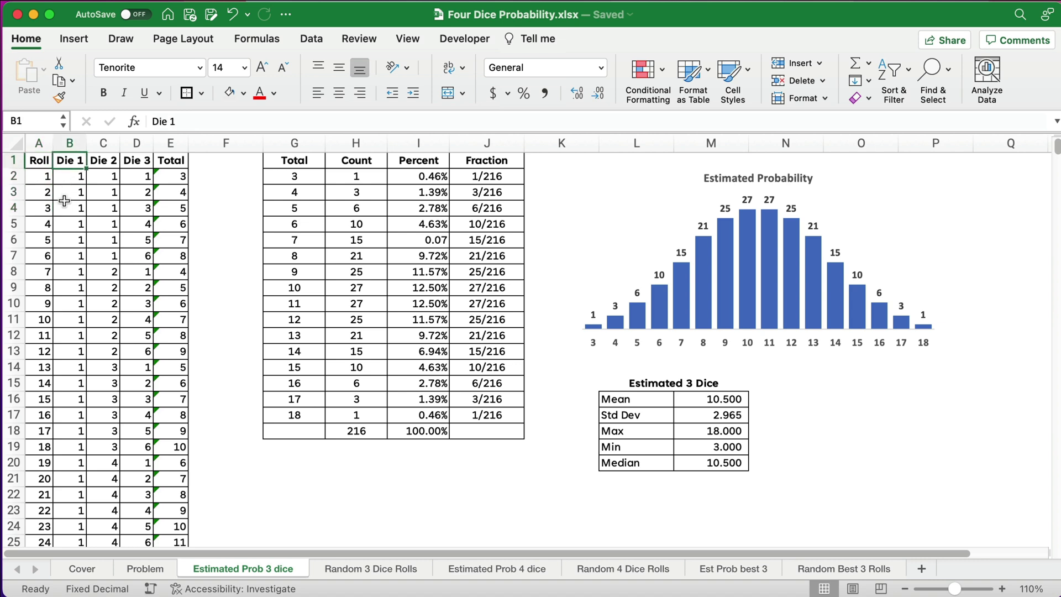
pyautogui.press('Right')
pyautogui.press('Right')
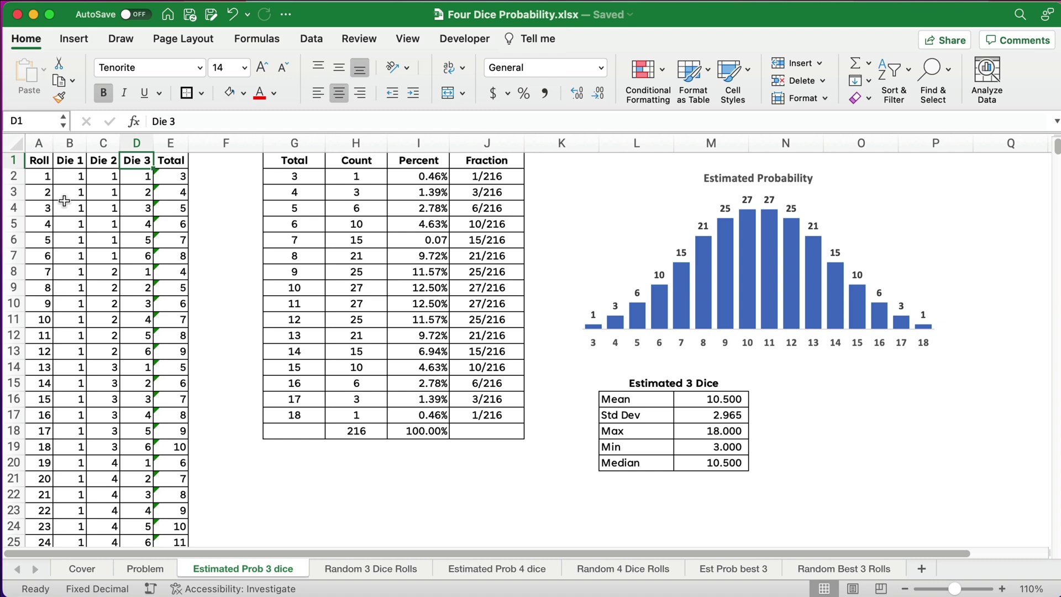
pyautogui.press('Left')
pyautogui.press('Down')
pyautogui.press('Left')
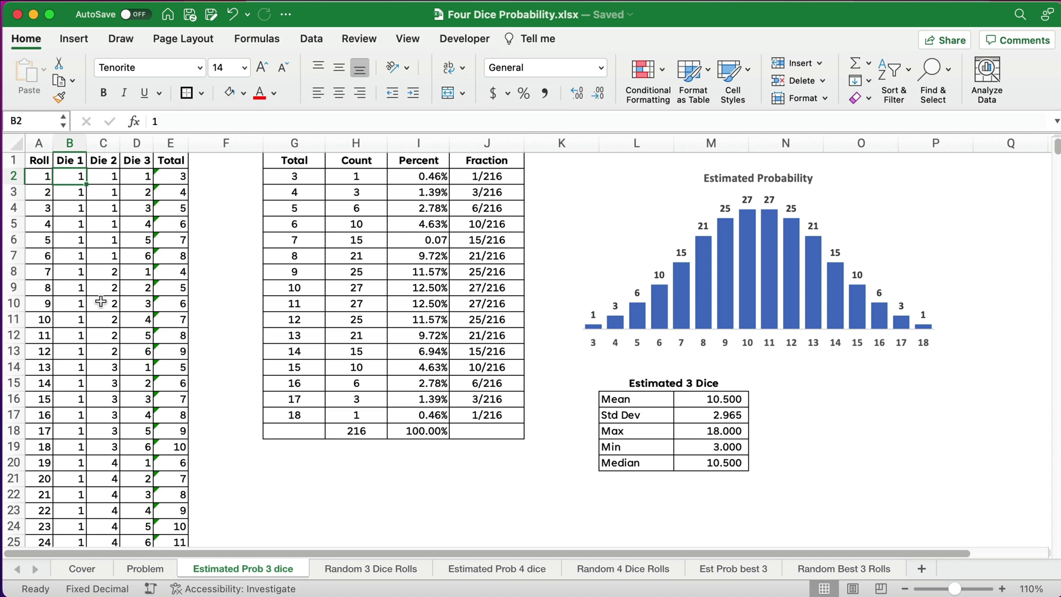
# Step: Go to the last row of the three-dice roll list and return to the Roll header
pyautogui.click(43, 398)
pyautogui.hotkey('ctrl', 'Down')
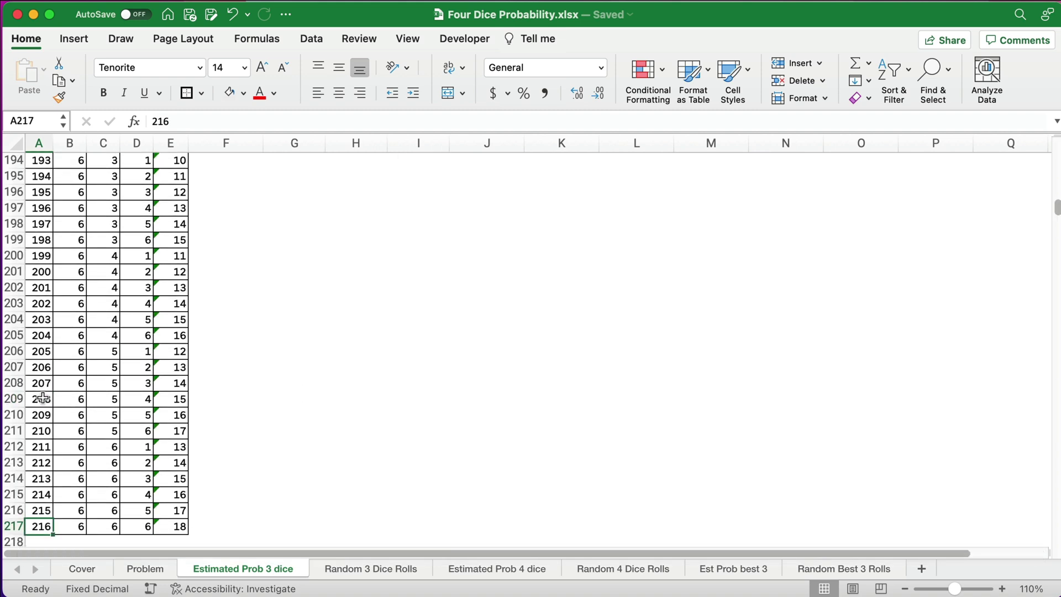
pyautogui.hotkey('ctrl', 'Up')
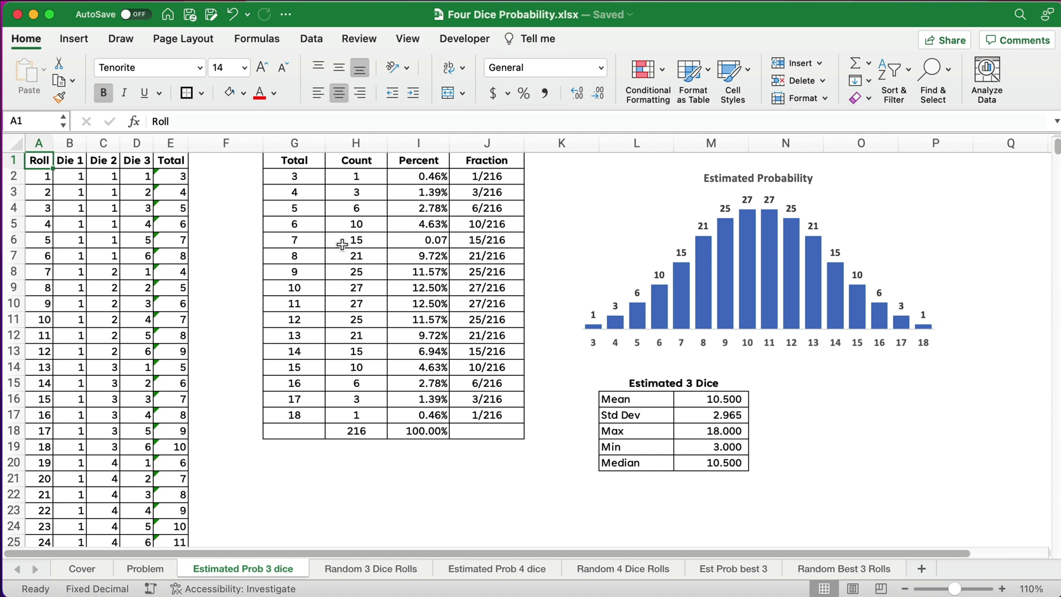
# Step: Examine the roll totals and the summary table's Total, Count and Percent formulas, including the rows for totals 10, 11 and 6
pyautogui.click(356, 178)
pyautogui.click(291, 178)
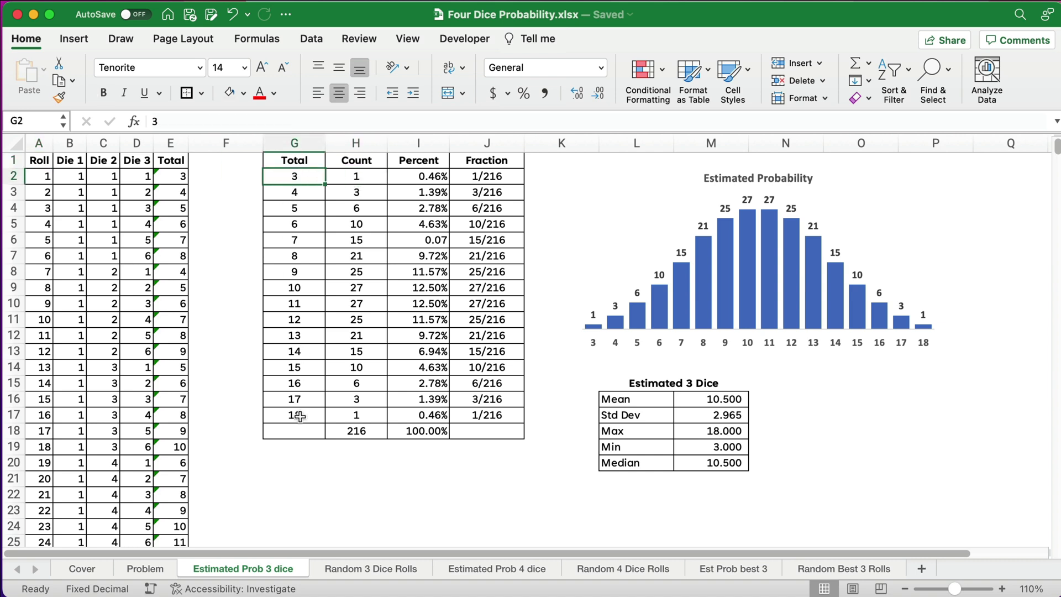
pyautogui.click(177, 178)
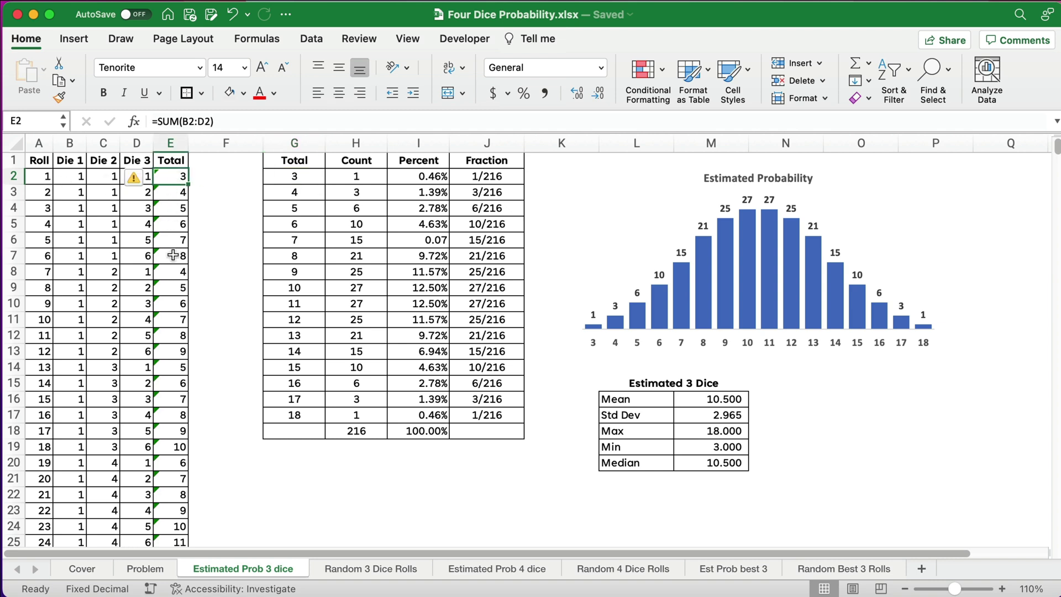
pyautogui.click(297, 418)
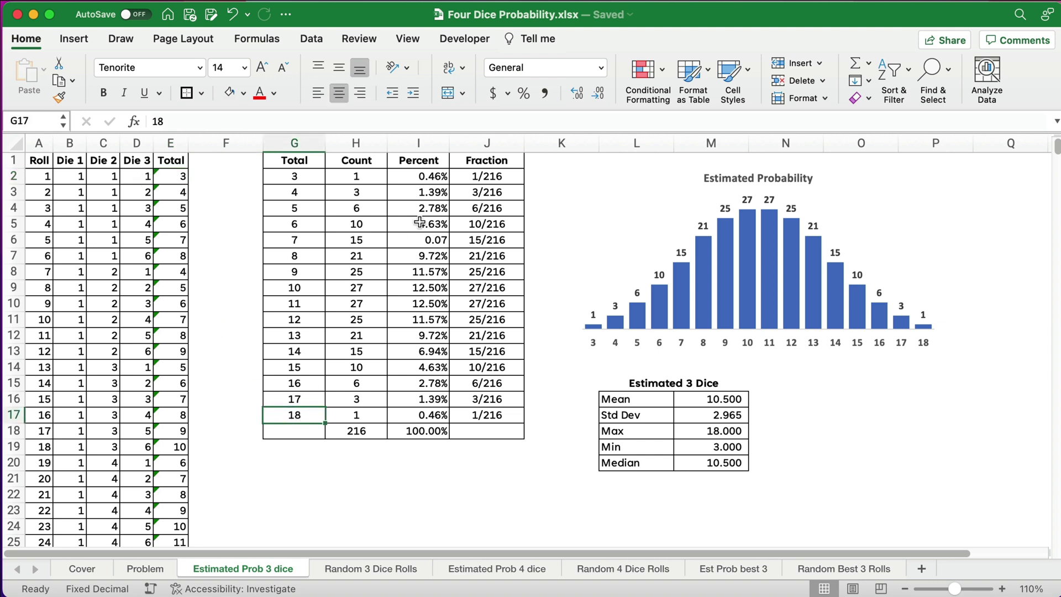
pyautogui.moveTo(362, 176); pyautogui.dragTo(371, 412)
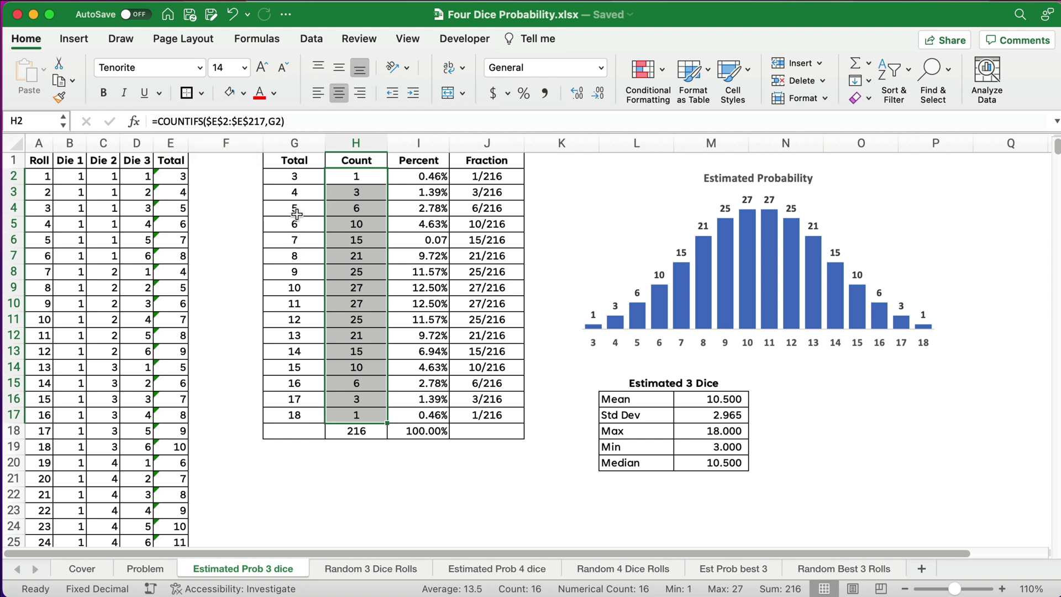
pyautogui.click(433, 192)
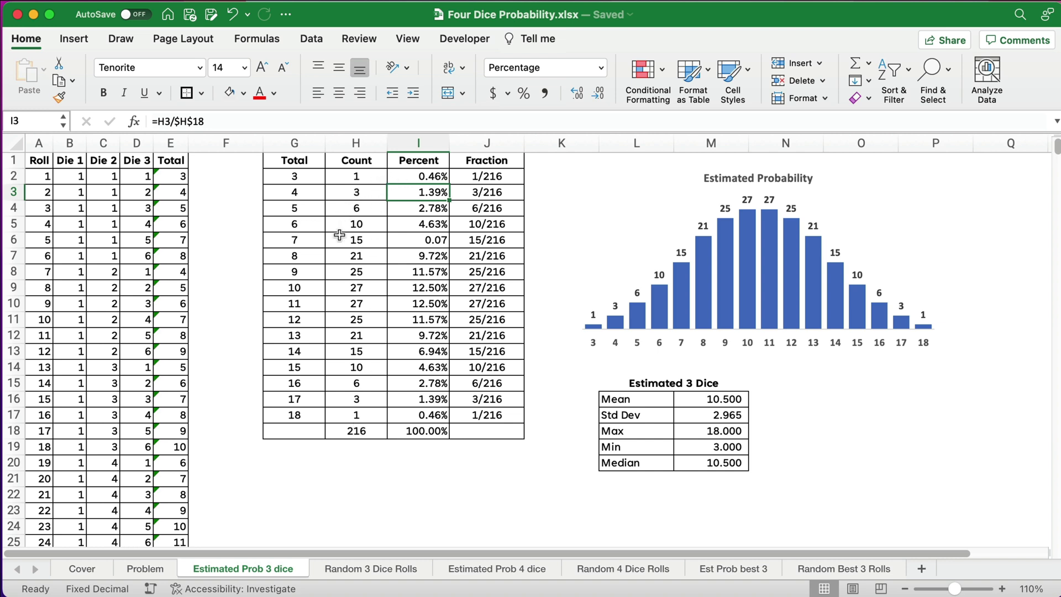
pyautogui.click(298, 290)
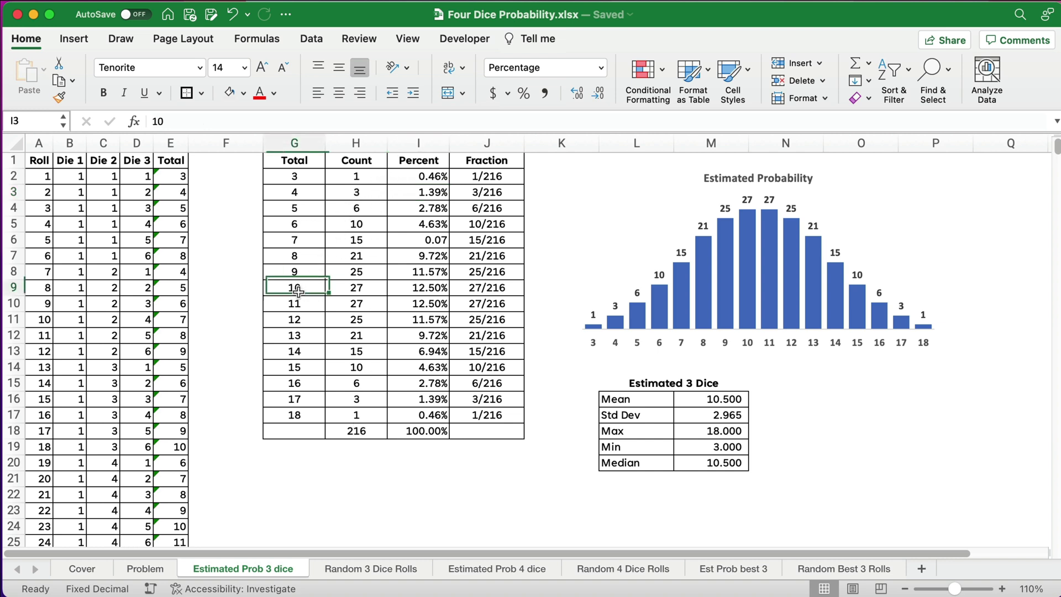
pyautogui.moveTo(298, 290); pyautogui.dragTo(471, 306)
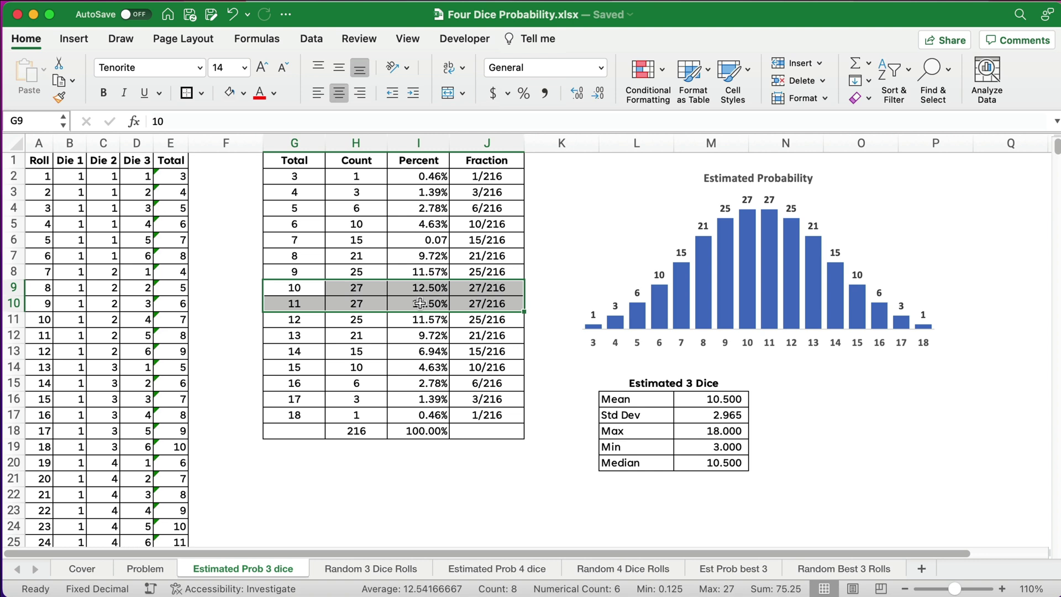
pyautogui.click(297, 226)
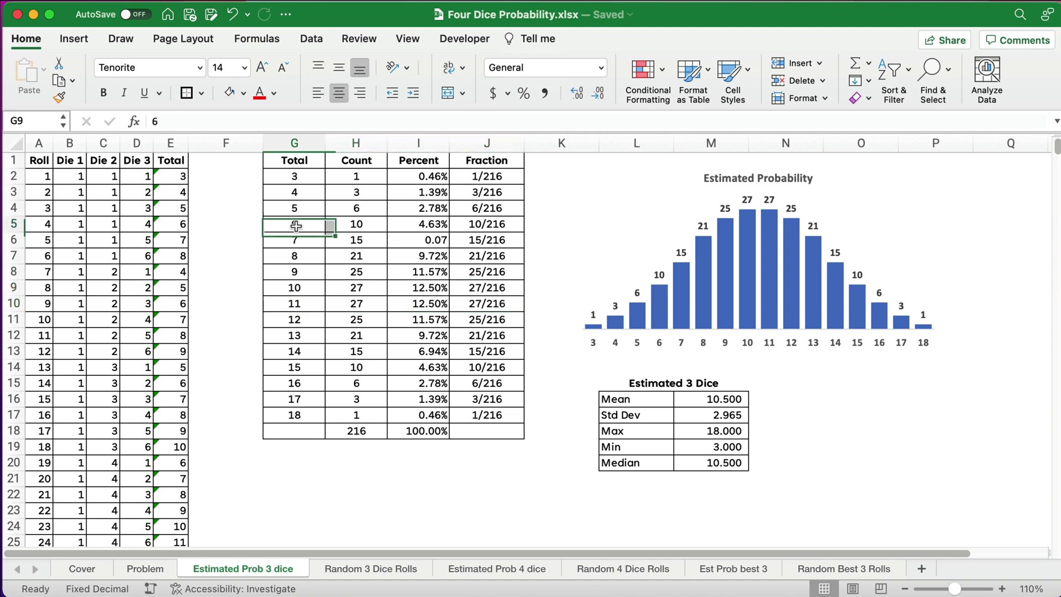
pyautogui.moveTo(296, 226); pyautogui.dragTo(477, 228)
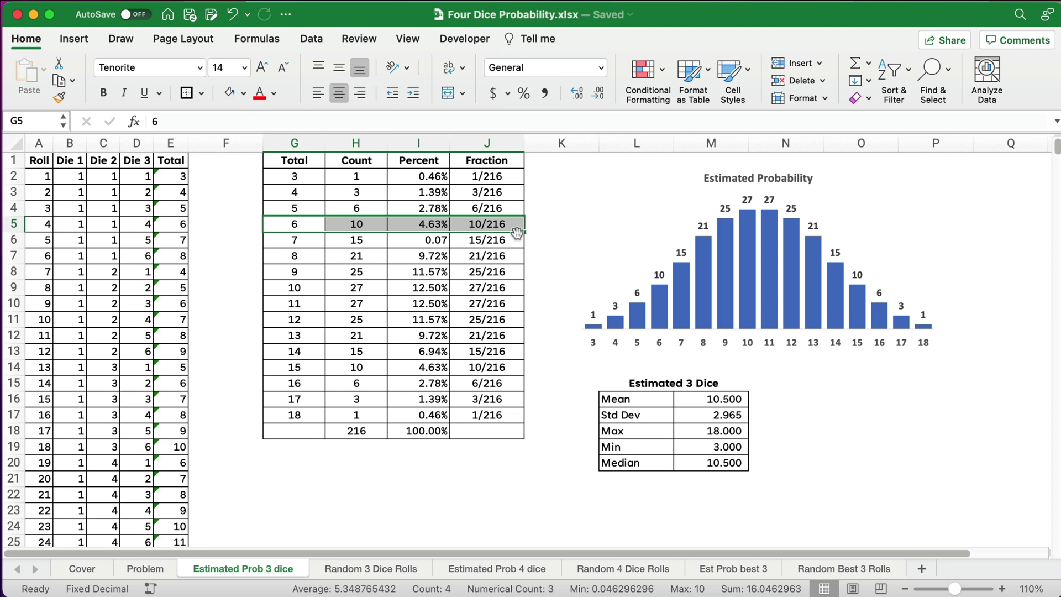
# Step: Fill the Percent cell for total 6 down into I6 so total 7 uses the same percentage format
pyautogui.click(427, 226)
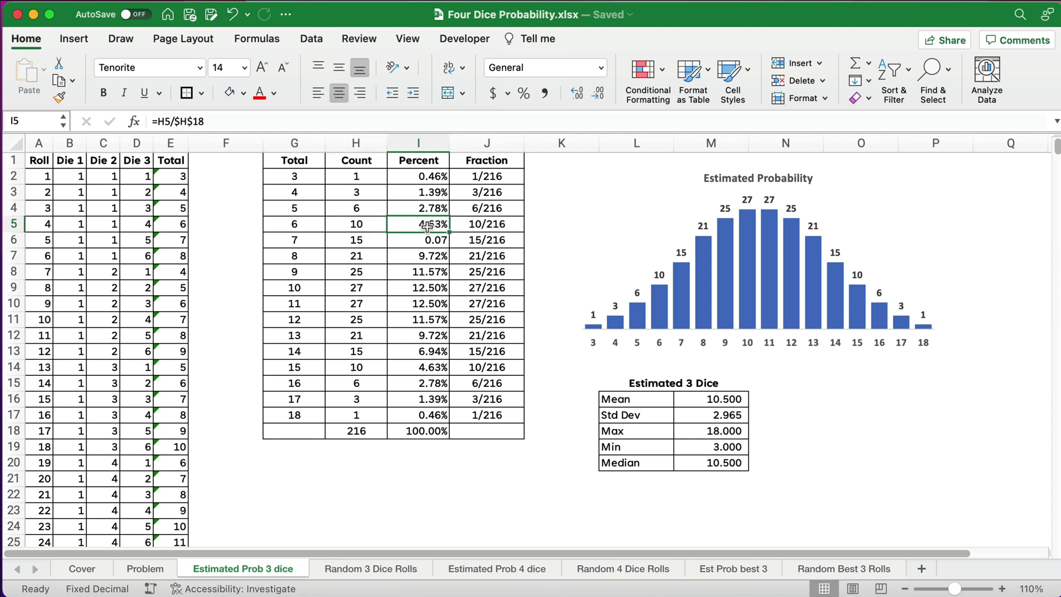
pyautogui.click(426, 243)
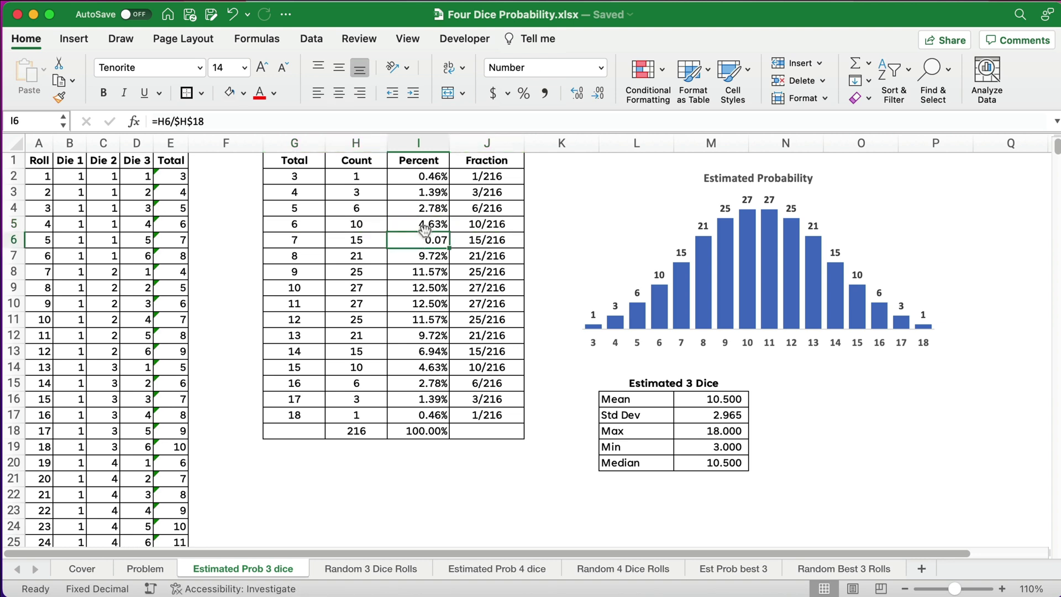
pyautogui.click(424, 226)
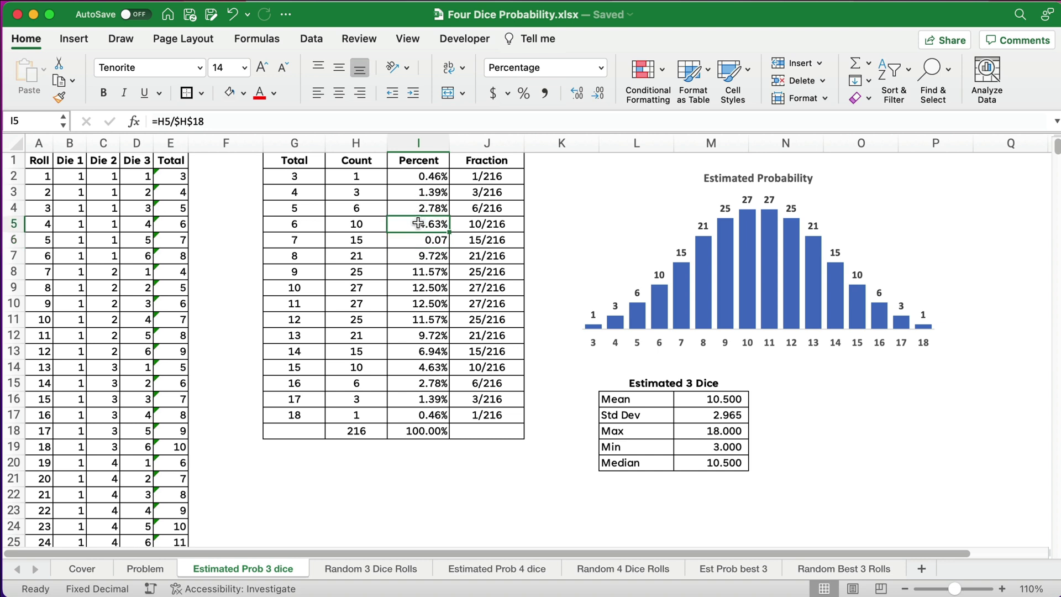
pyautogui.moveTo(452, 234); pyautogui.dragTo(447, 250)
pyautogui.click(437, 243)
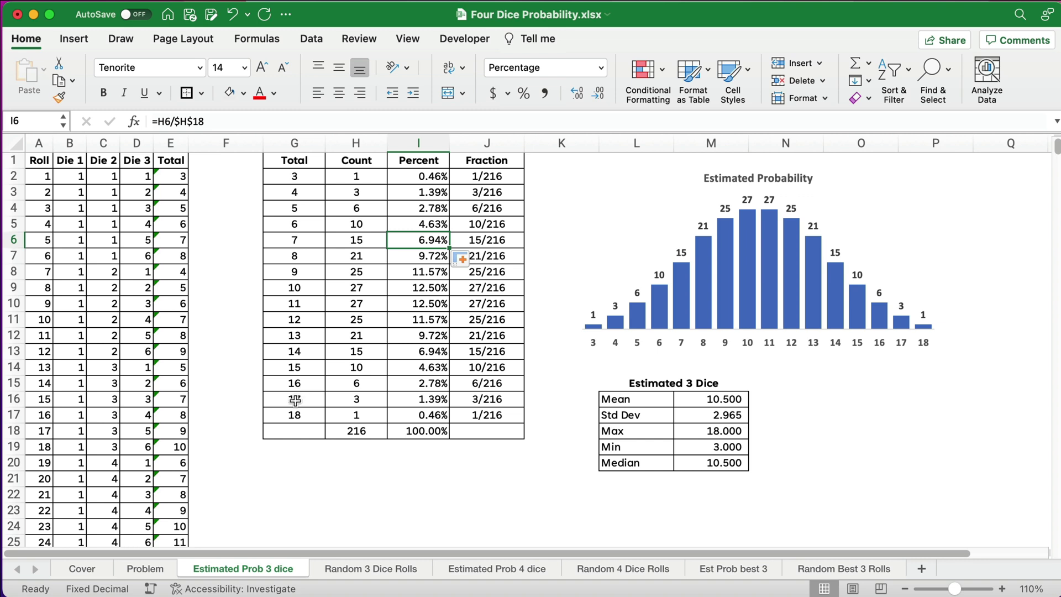
# Step: Examine the probability rows for totals 17 and 10 to 12, the Estimated Probability chart and the Mean formula
pyautogui.moveTo(297, 400); pyautogui.dragTo(527, 396)
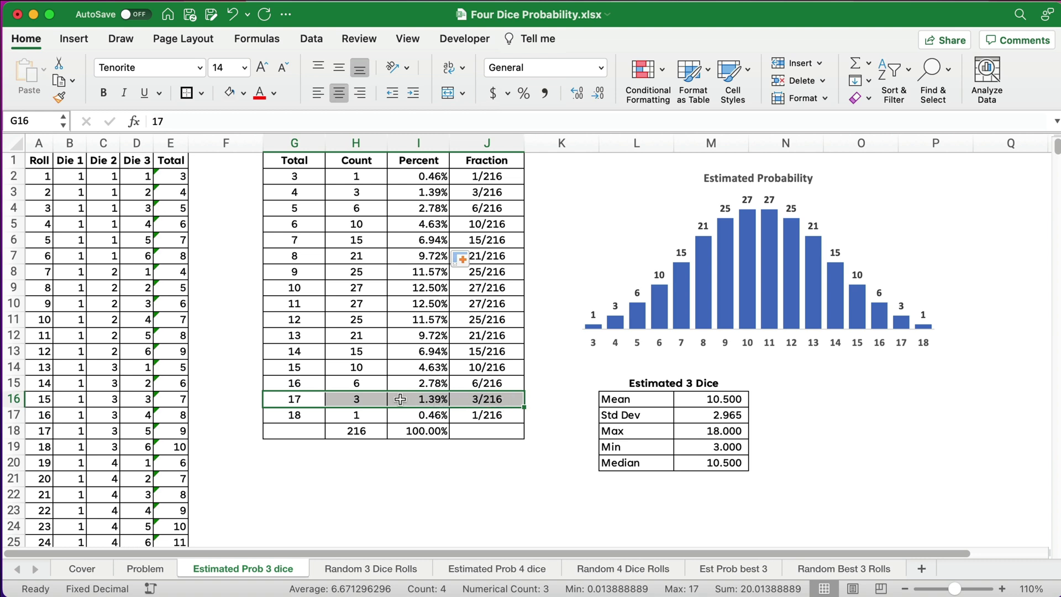
pyautogui.click(477, 399)
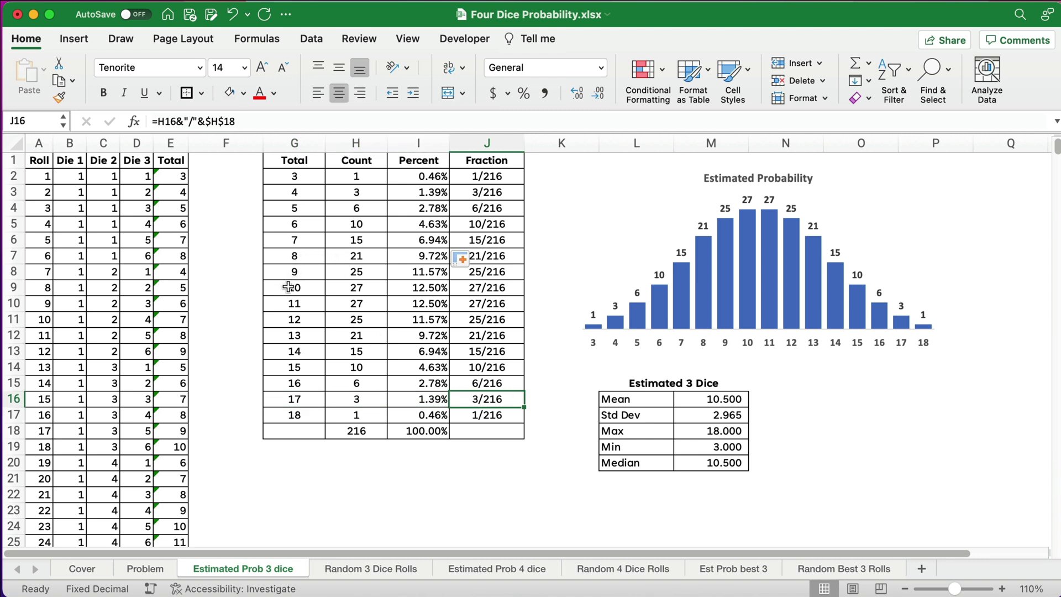
pyautogui.moveTo(288, 287); pyautogui.dragTo(468, 321)
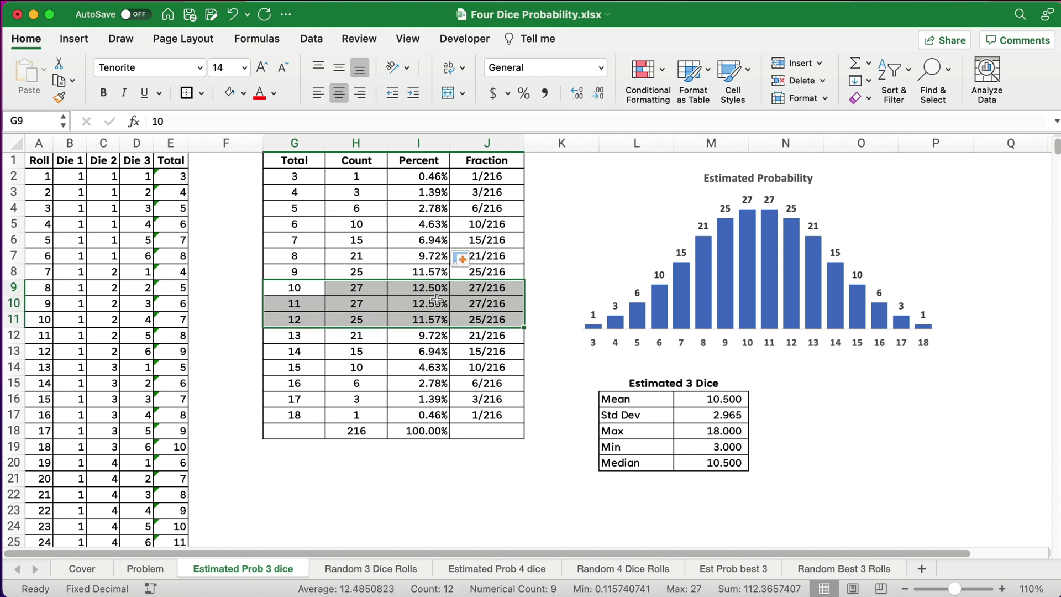
pyautogui.moveTo(431, 288); pyautogui.dragTo(432, 319)
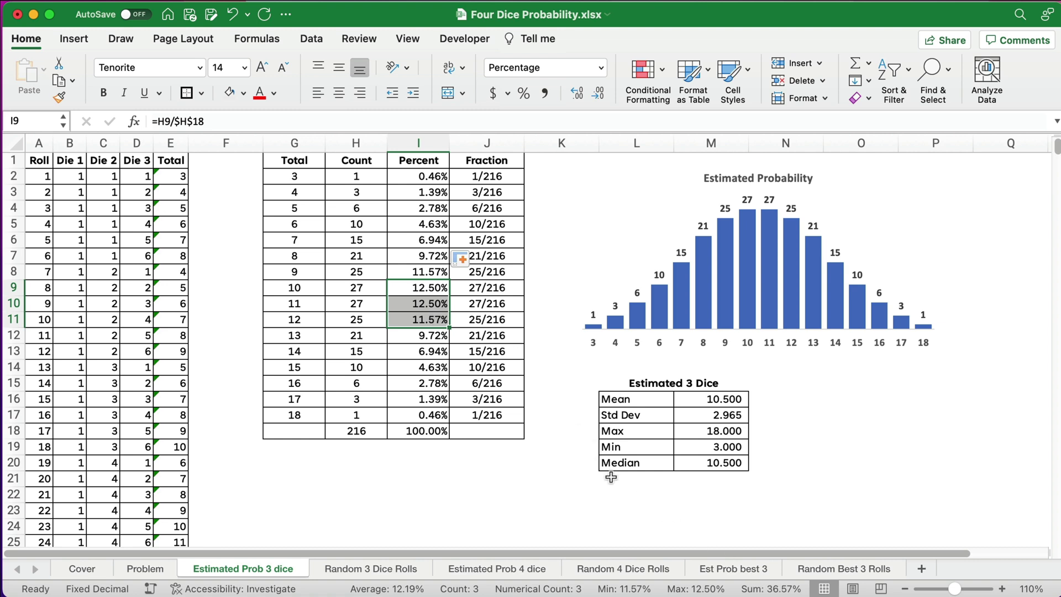
pyautogui.click(425, 291)
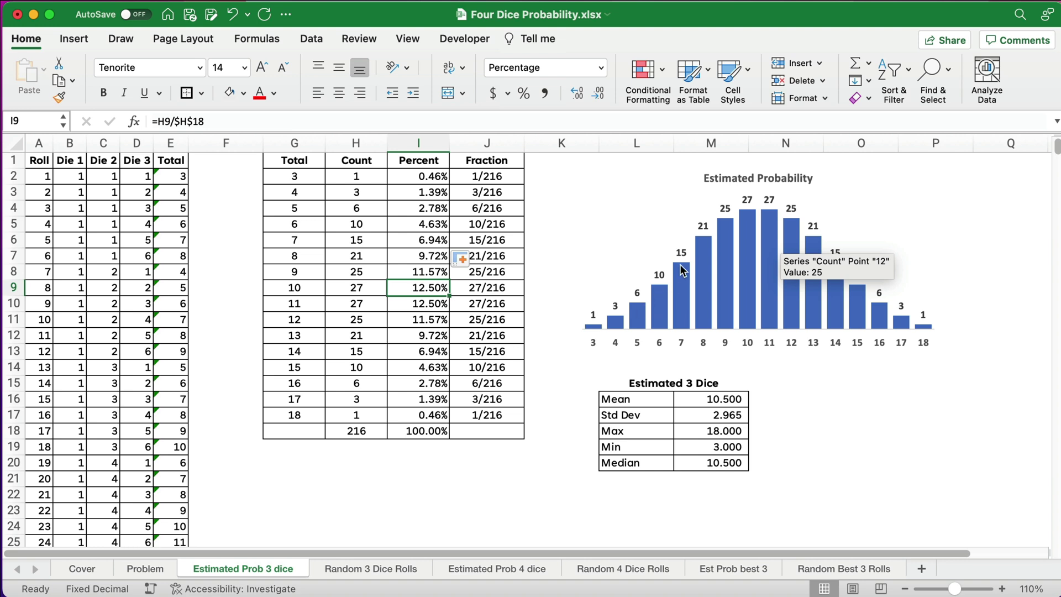
pyautogui.moveTo(888, 316)
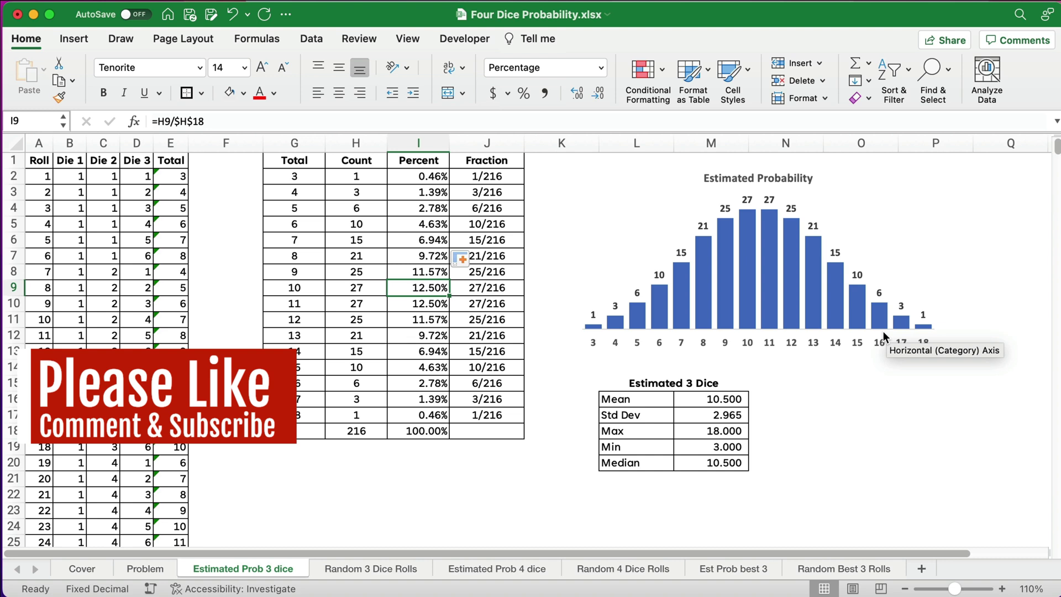
pyautogui.click(723, 399)
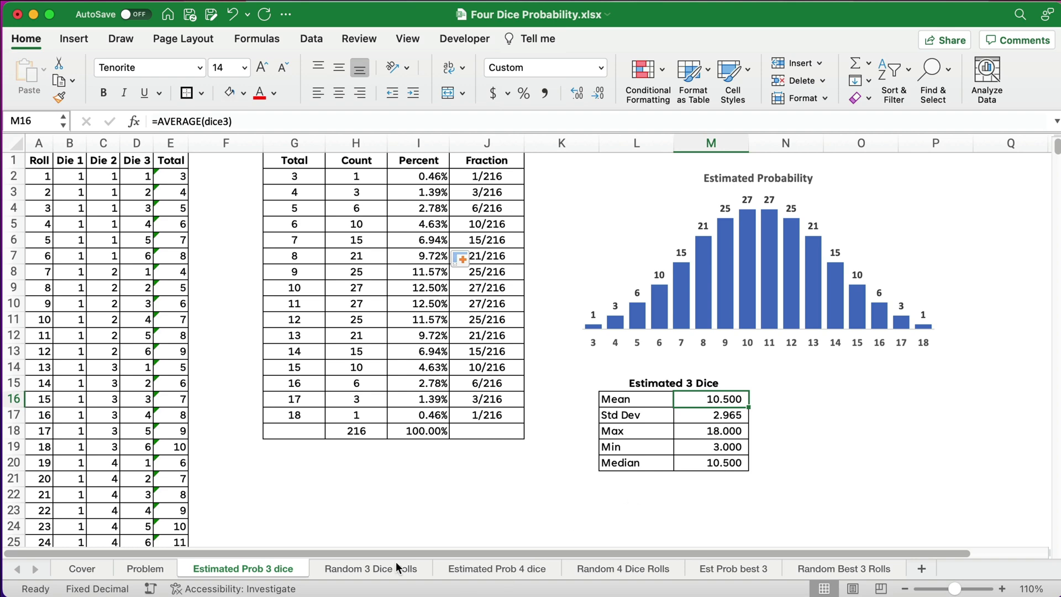
# Step: Open the Random 3 Dice Rolls sheet and go to the last row of its Roll column
pyautogui.click(379, 569)
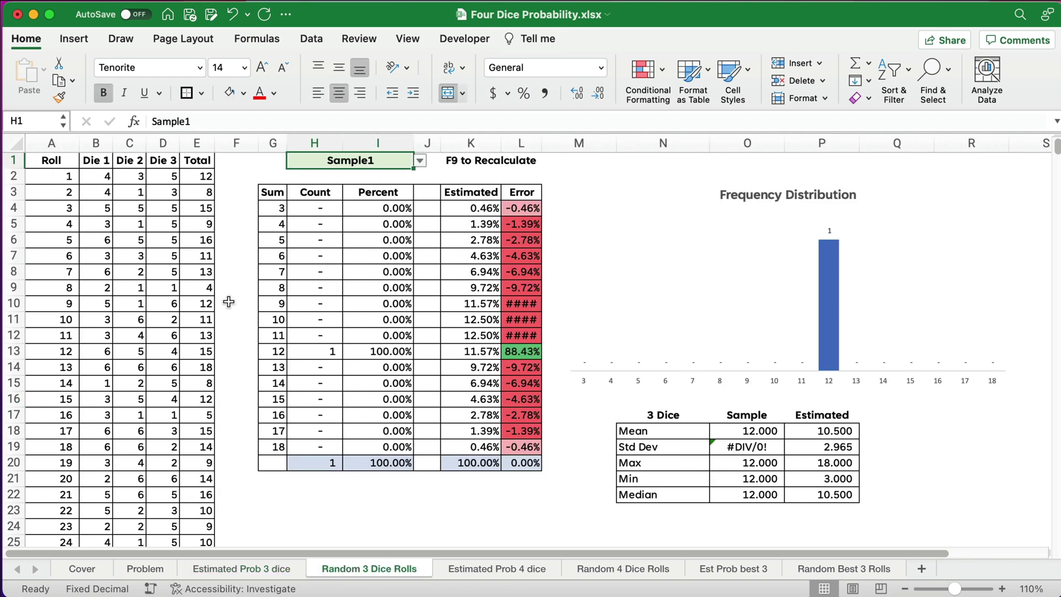
pyautogui.click(54, 180)
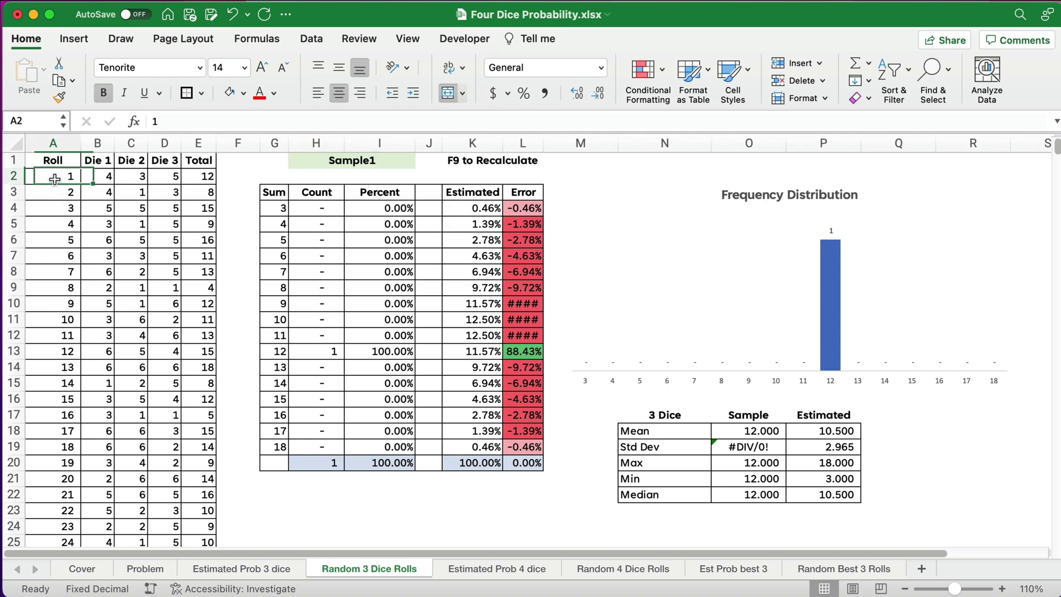
pyautogui.hotkey('ctrl', 'Down')
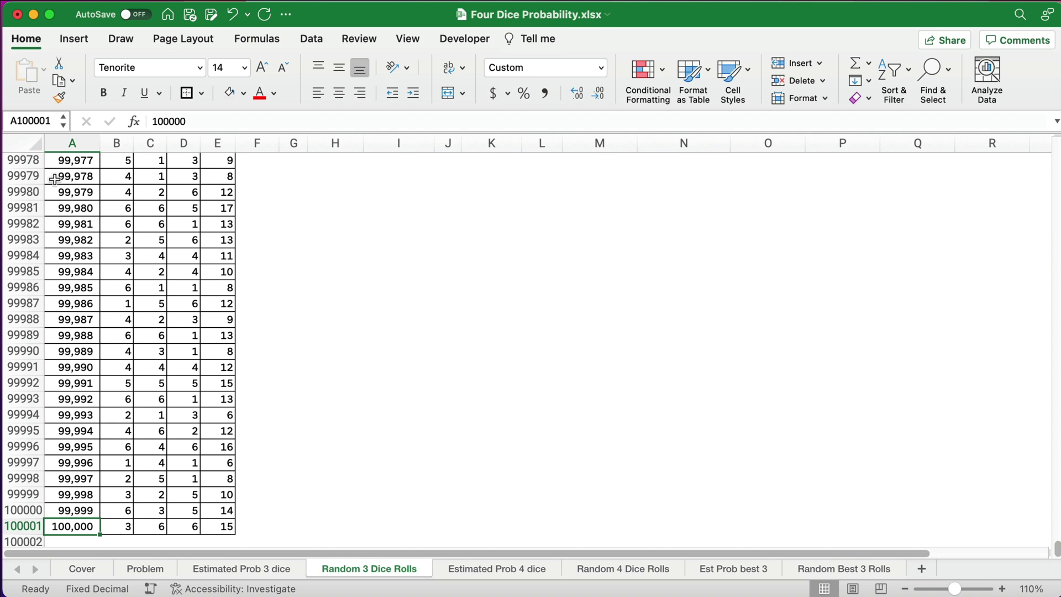
# Step: Return to the top of the roll list and examine the formulas behind Die 1 and the Total column
pyautogui.hotkey('ctrl', 'Up')
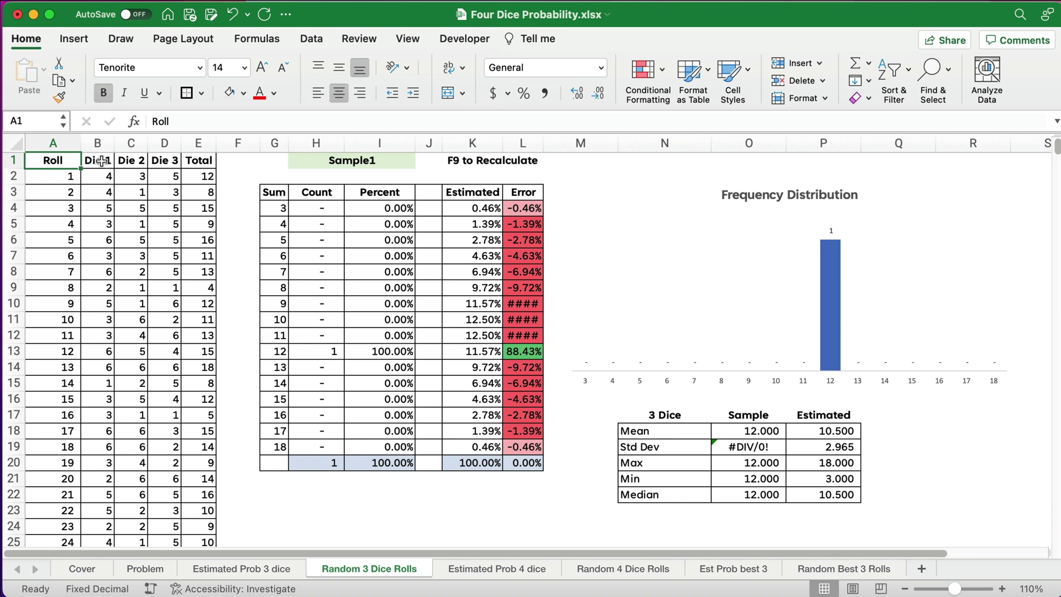
pyautogui.click(205, 176)
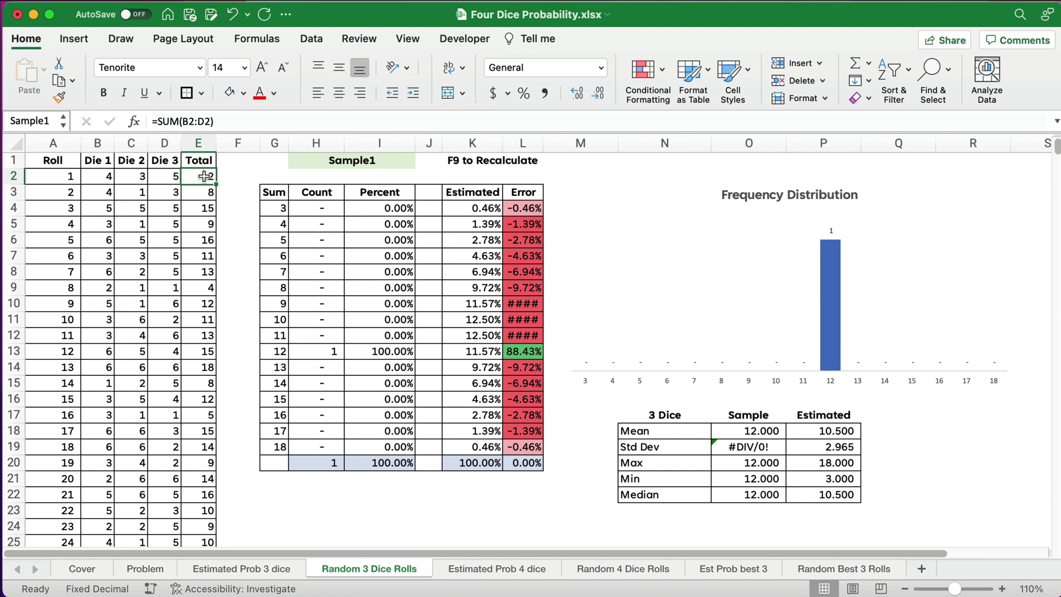
pyautogui.click(108, 192)
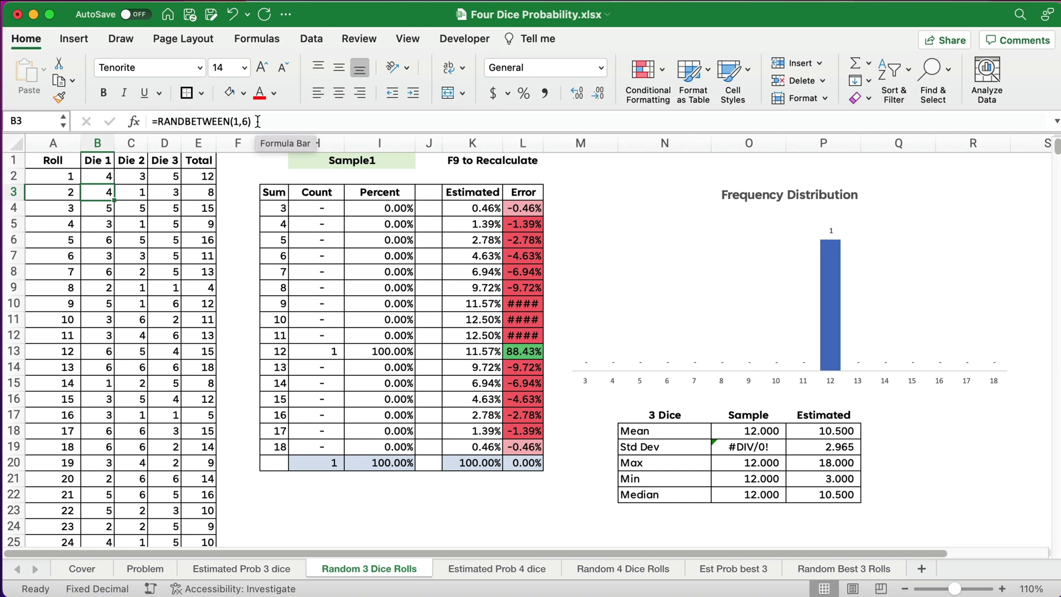
pyautogui.click(205, 192)
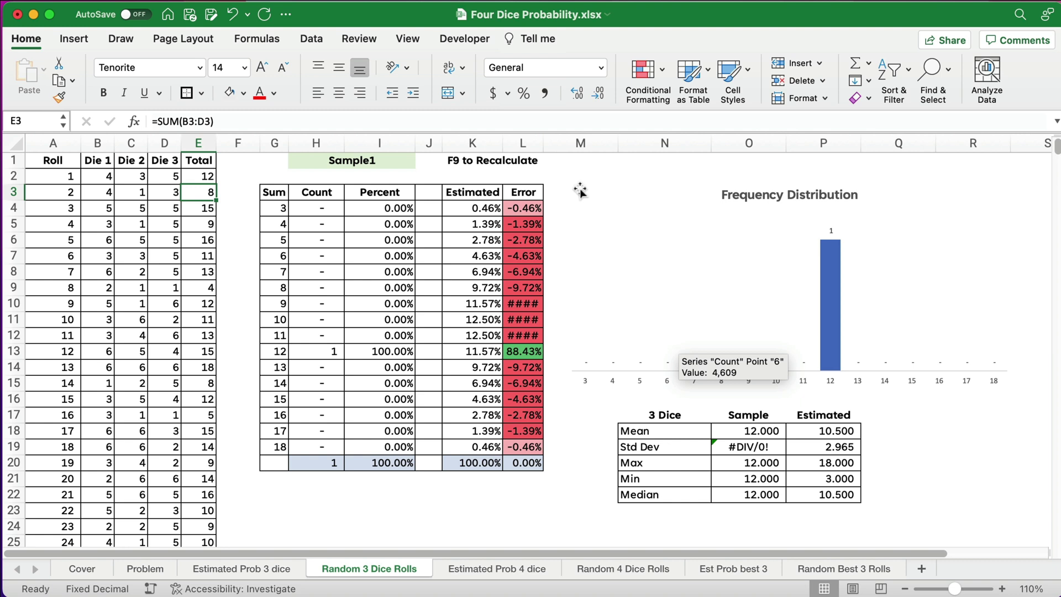
# Step: Recalculate the random rolls and reselect Sample1 as the sample in H1
pyautogui.press('F9')
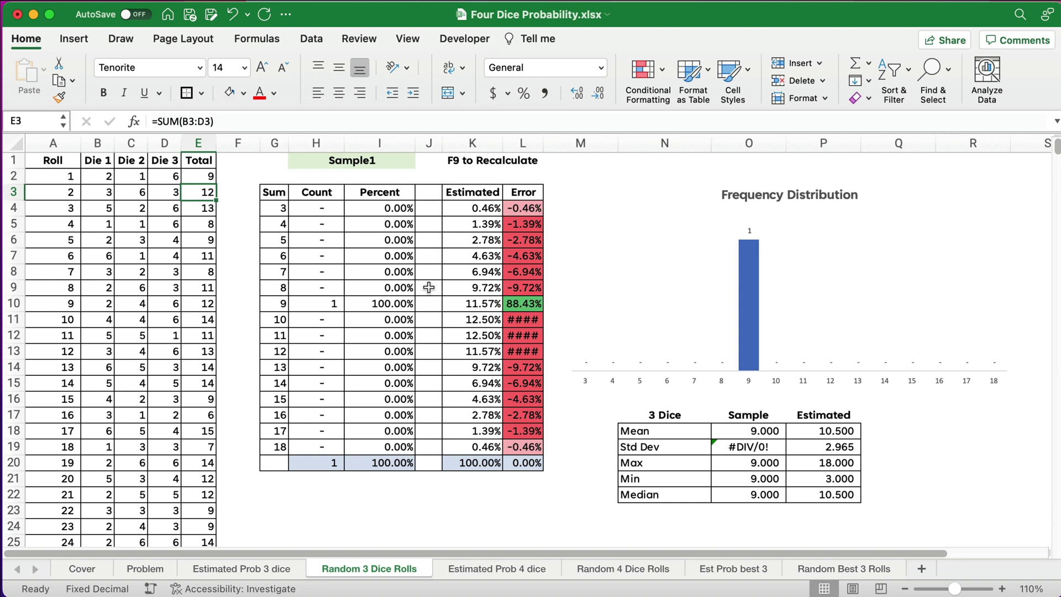
pyautogui.click(381, 161)
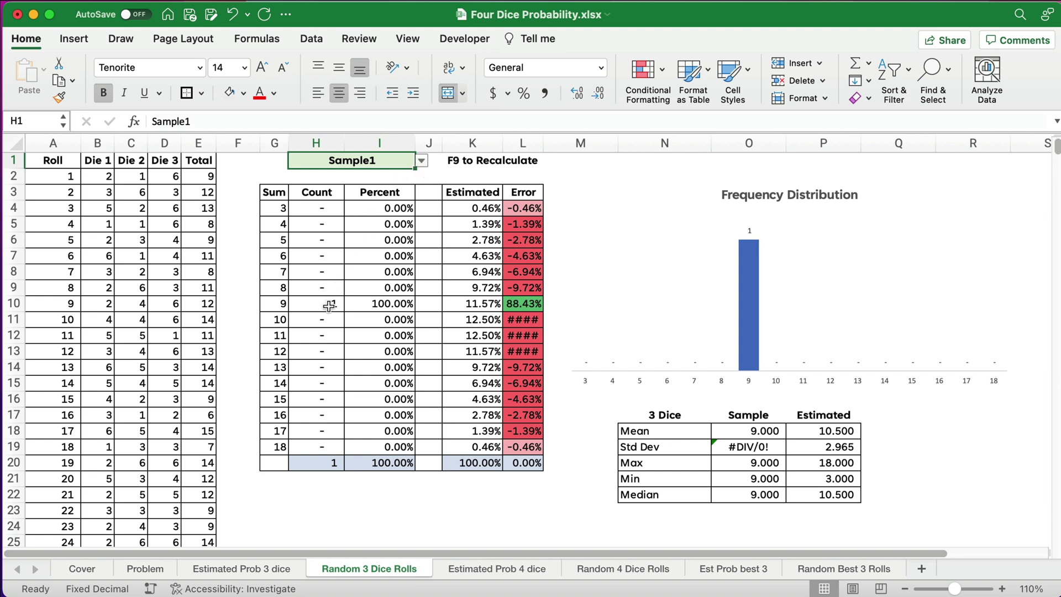
pyautogui.click(422, 160)
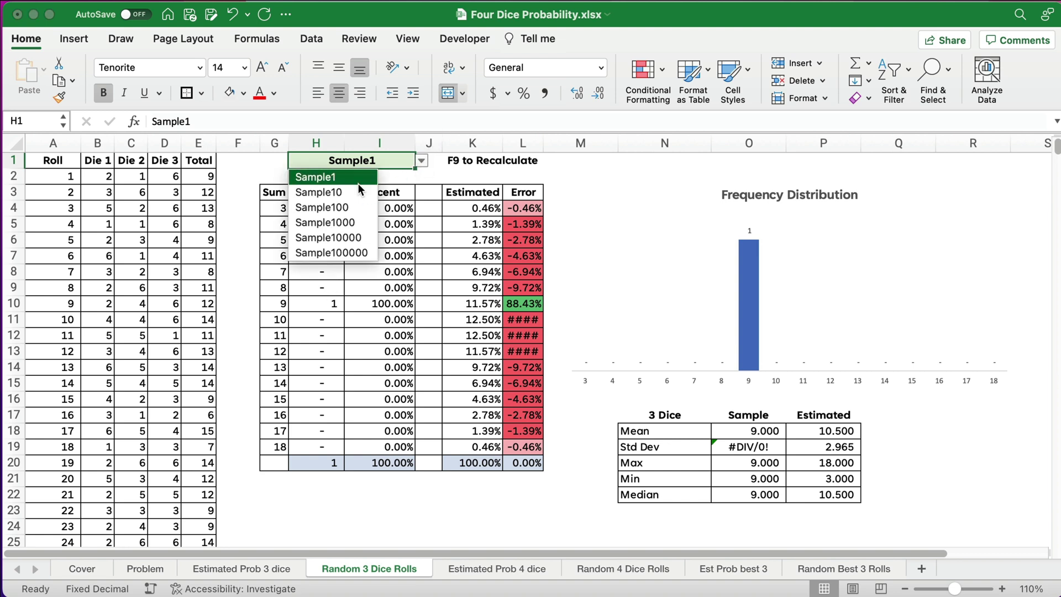
pyautogui.click(358, 181)
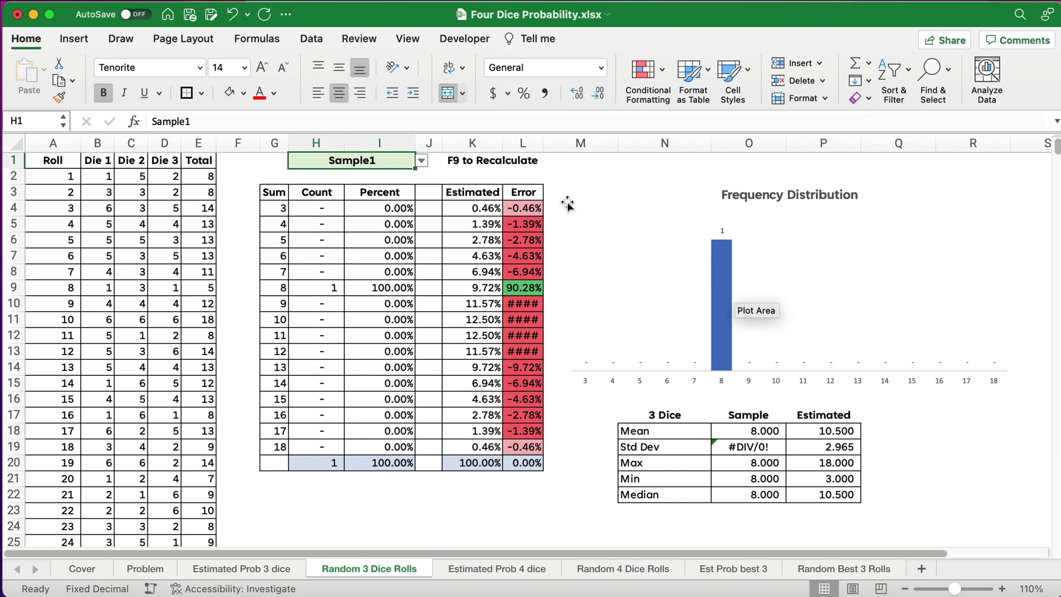
# Step: Switch the three-dice sample in H1 to Sample10 and from there to Sample100
pyautogui.click(422, 160)
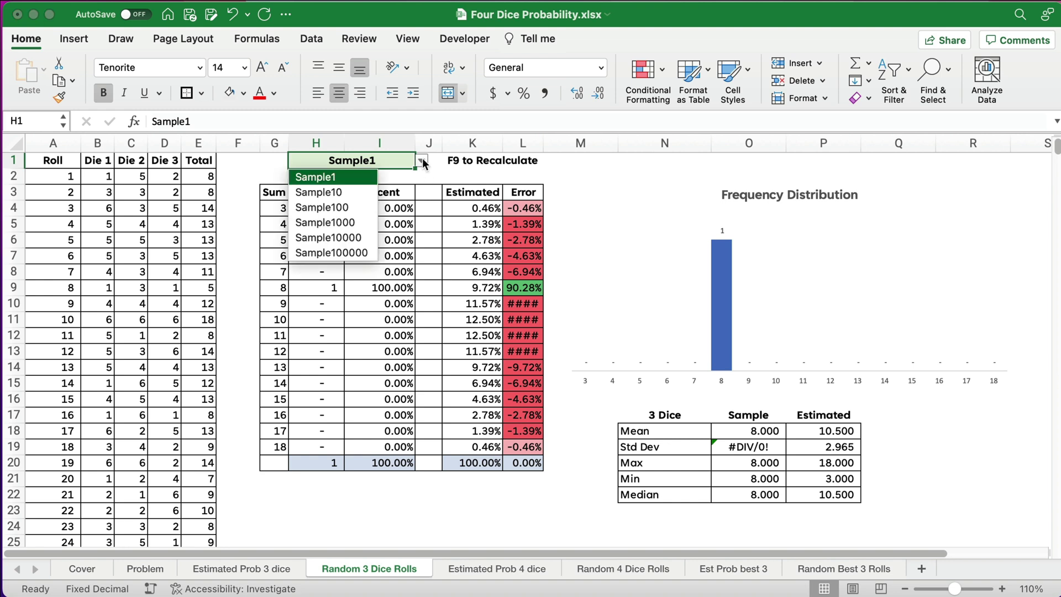
pyautogui.click(340, 195)
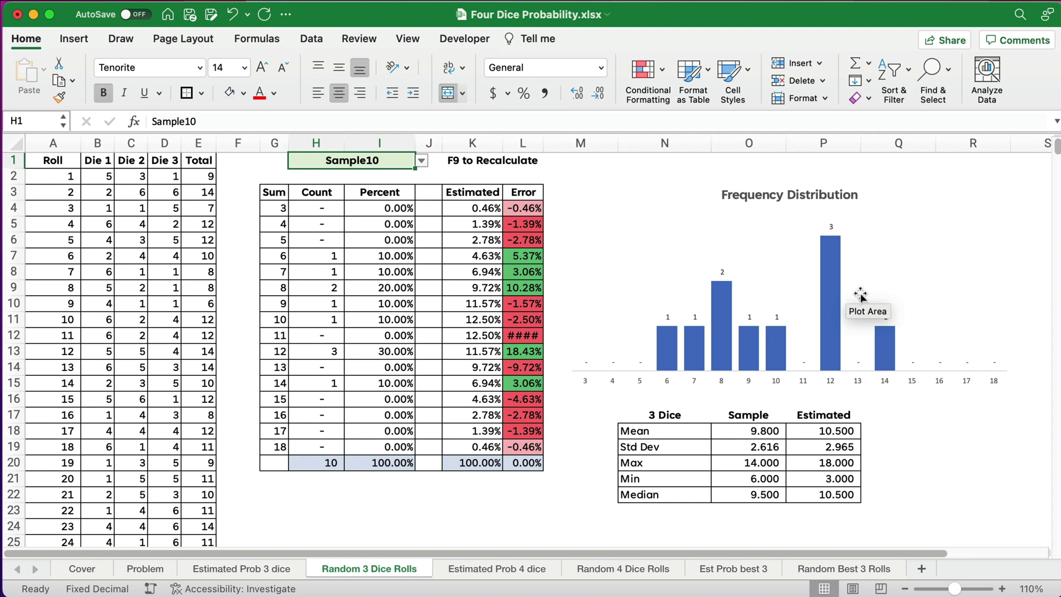
pyautogui.click(420, 163)
pyautogui.click(353, 209)
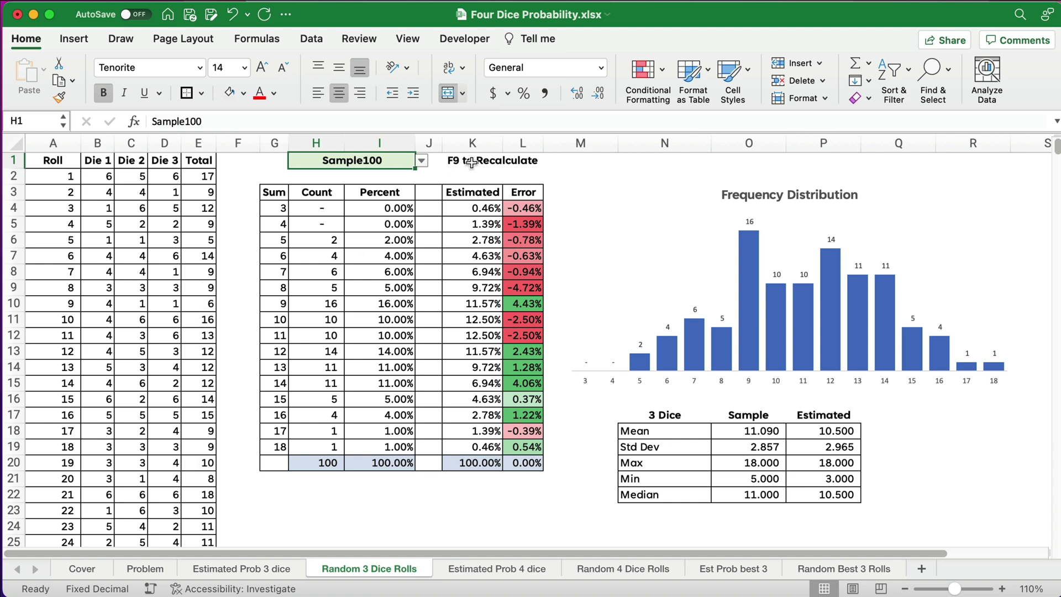
# Step: Switch the three-dice sample in H1 to Sample1000
pyautogui.click(408, 163)
pyautogui.click(422, 161)
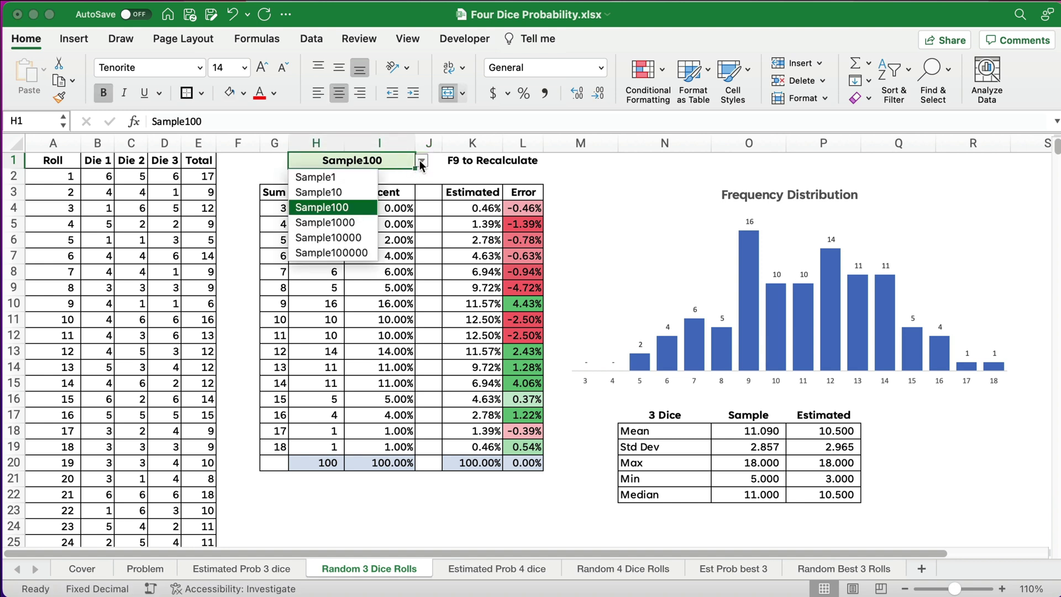
pyautogui.click(357, 223)
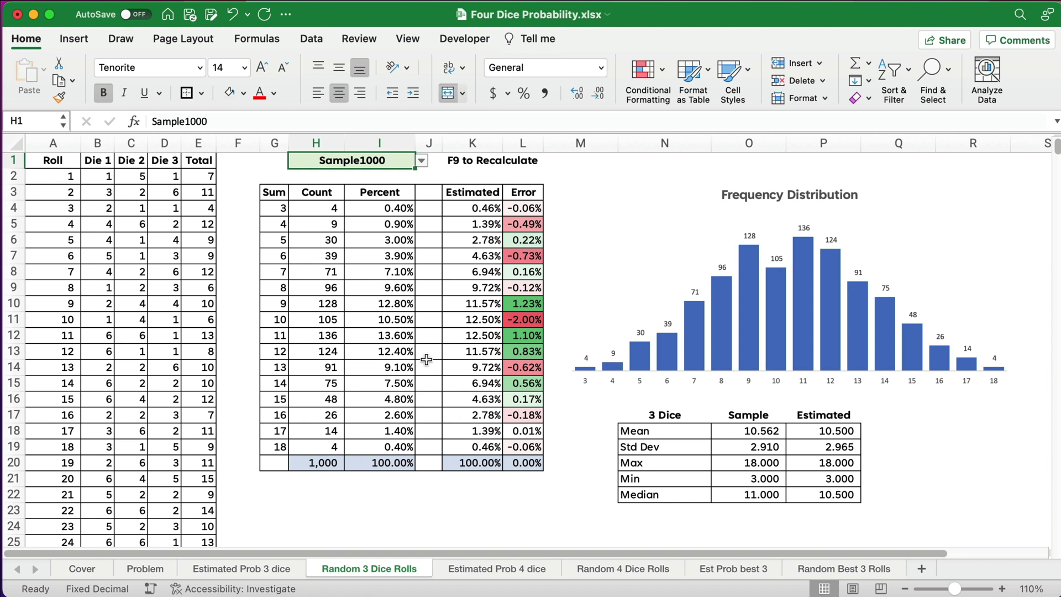
# Step: Raise the three-dice sample in H1 to Sample10000 and on to Sample100000
pyautogui.click(421, 160)
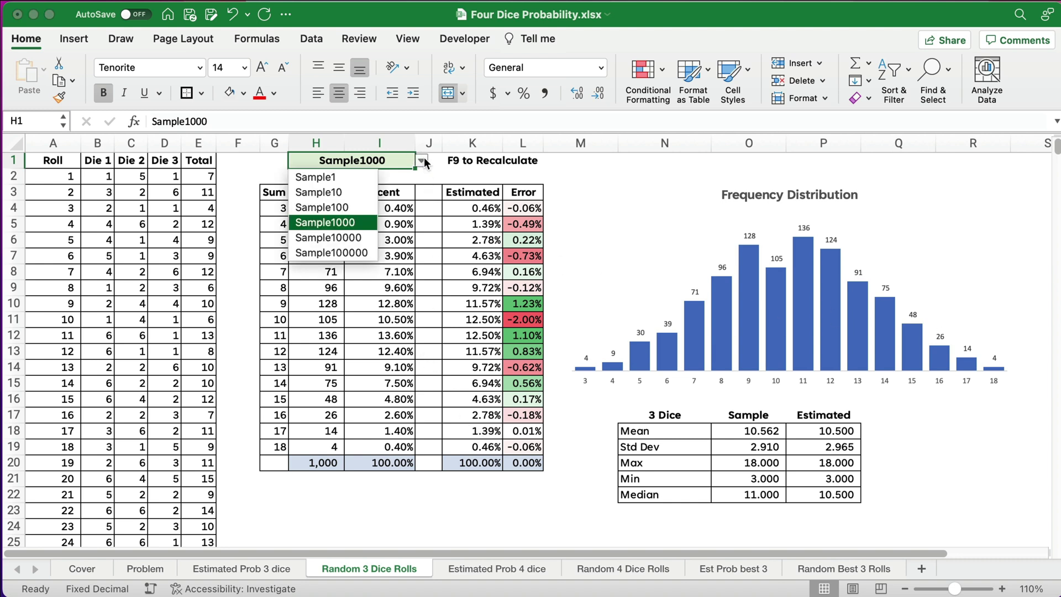
pyautogui.click(358, 238)
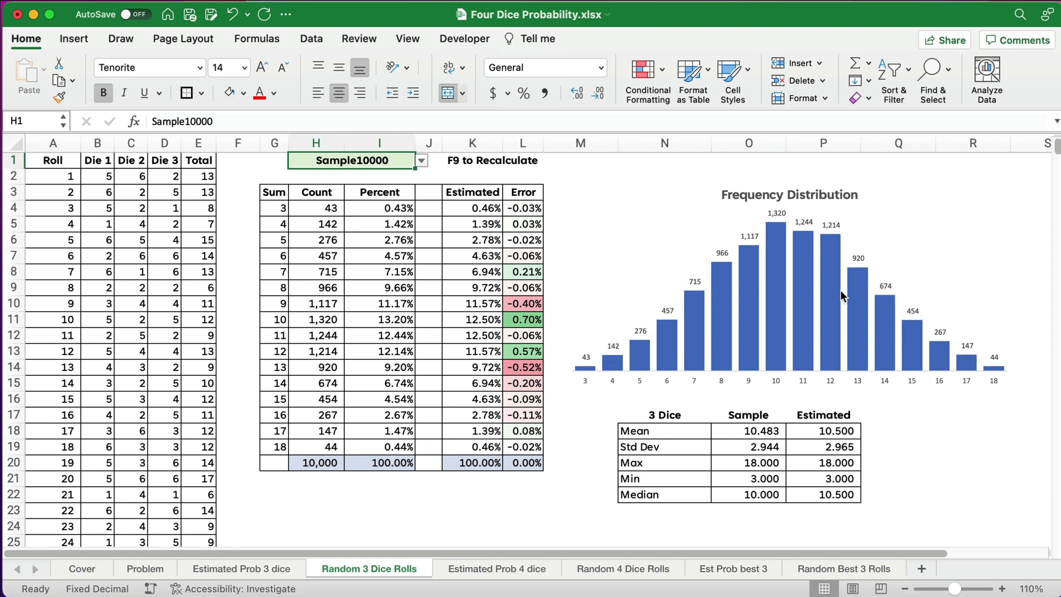
pyautogui.click(422, 162)
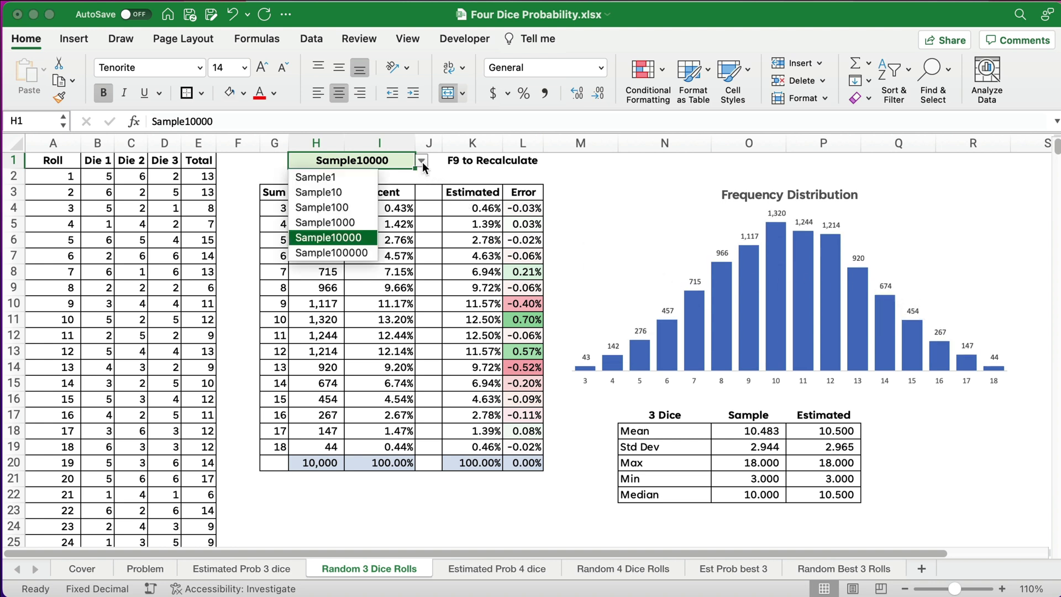
pyautogui.click(337, 253)
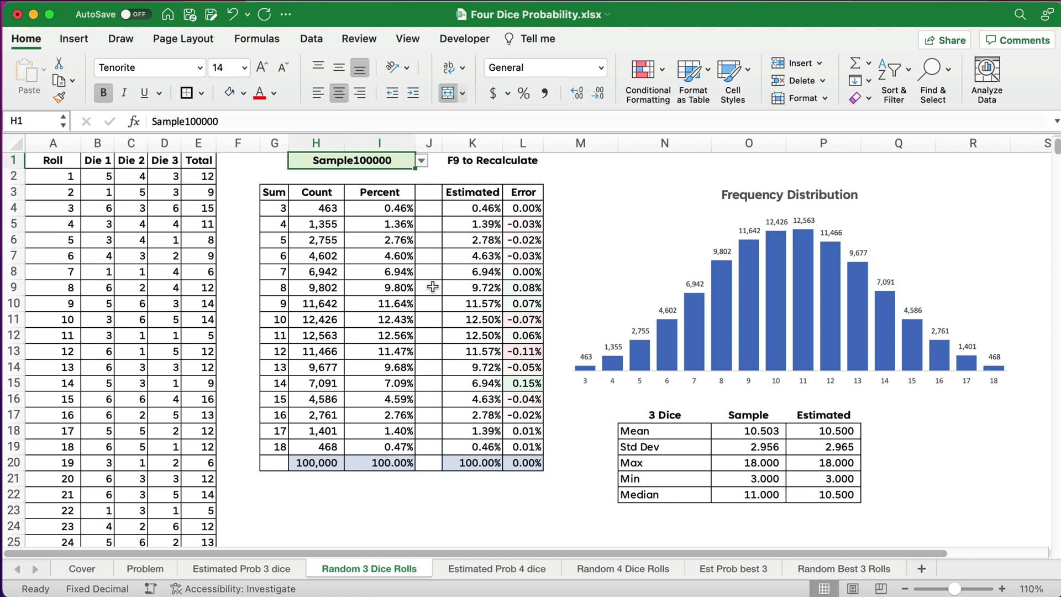
# Step: Compare a small and a large sample by setting H1 to Sample10 and back to Sample100000
pyautogui.click(422, 160)
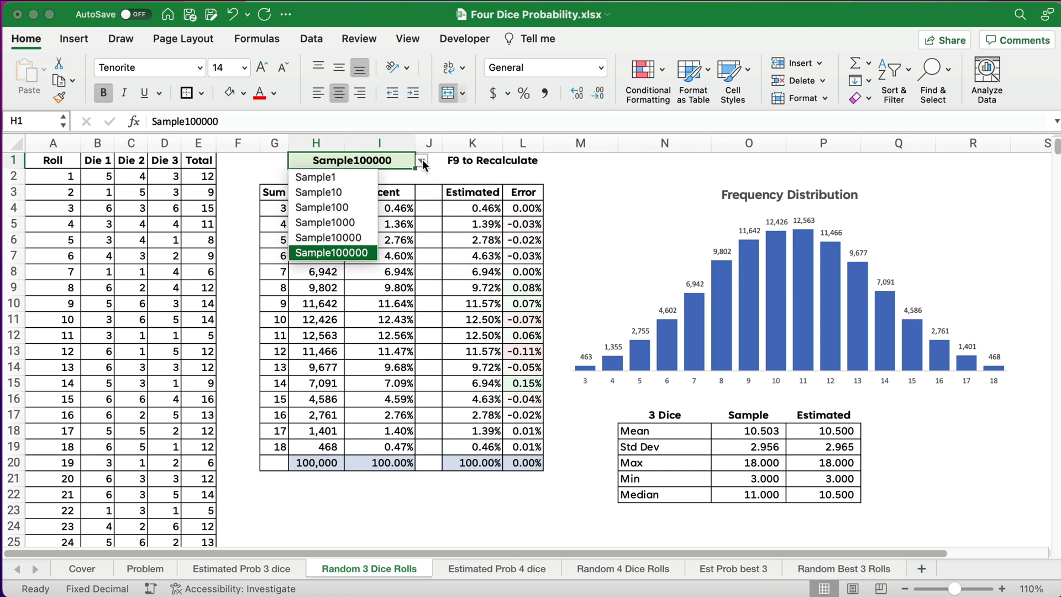
pyautogui.click(362, 192)
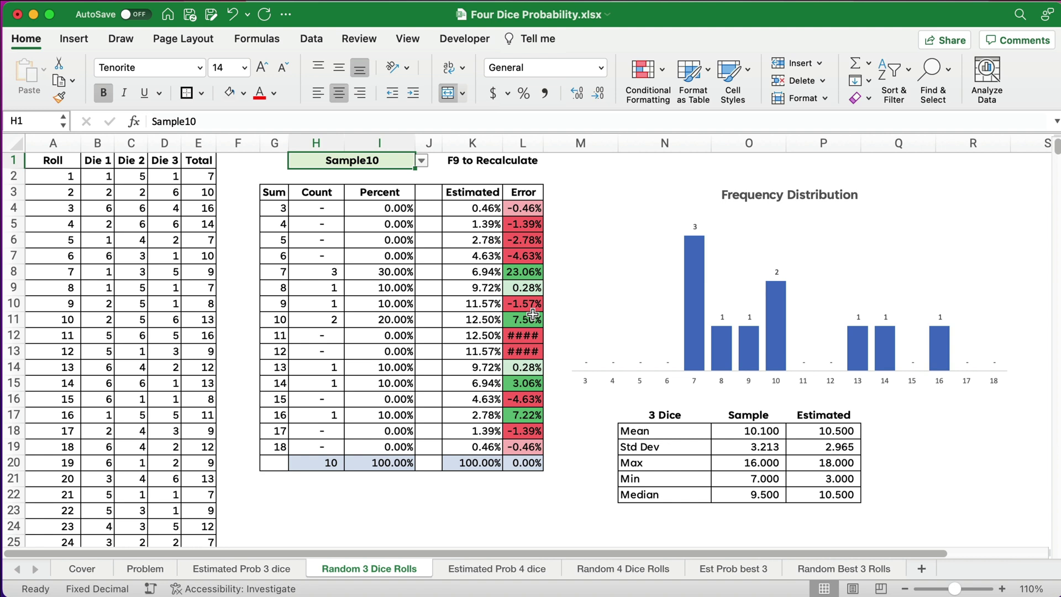
pyautogui.click(421, 160)
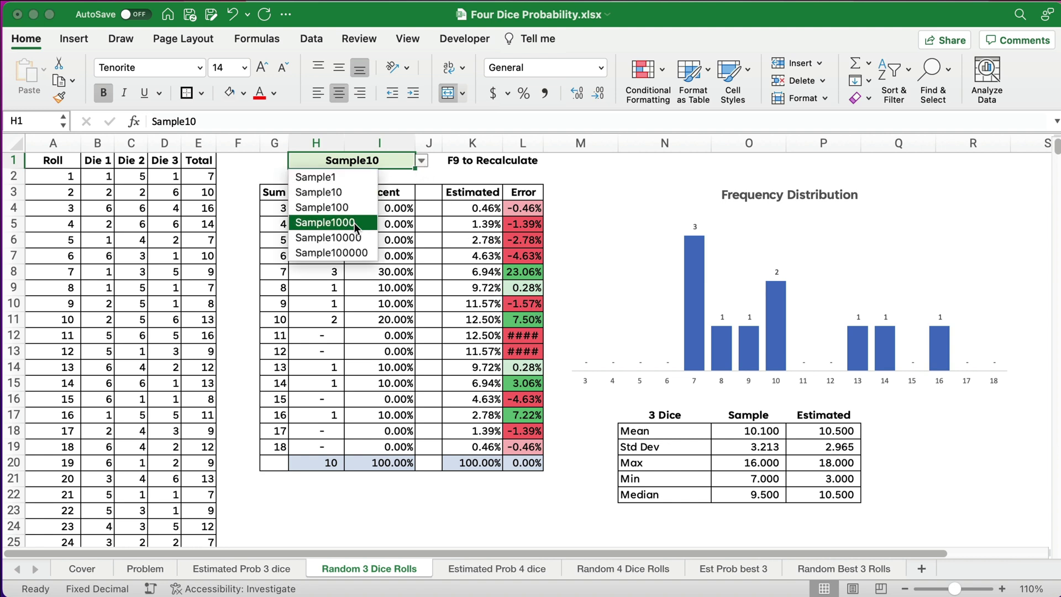
pyautogui.click(337, 253)
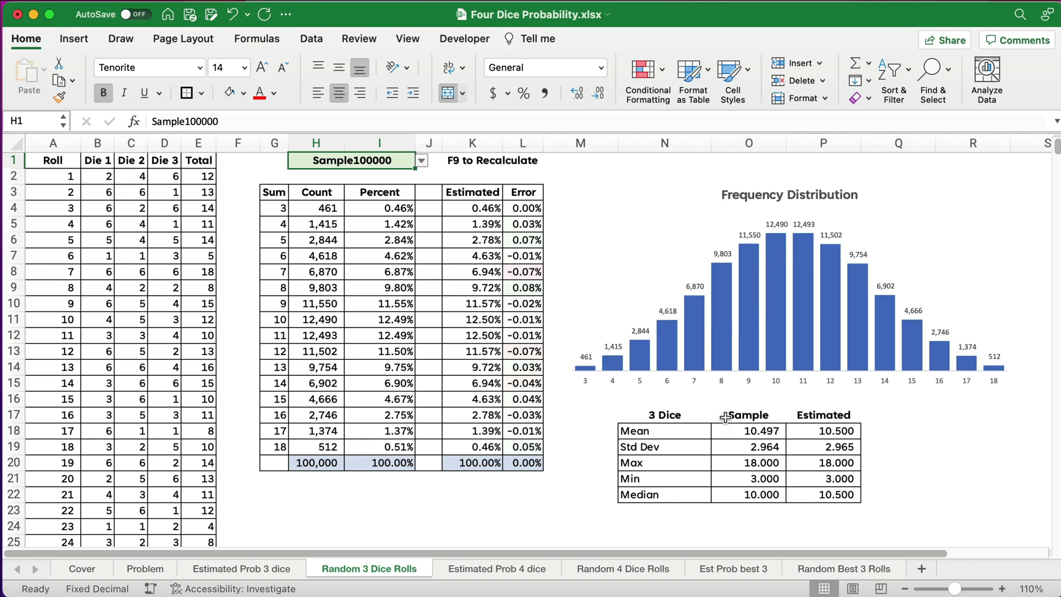
# Step: Set the sample in H1 to Sample100 and inspect the sample Max formula in O20
pyautogui.click(418, 159)
pyautogui.click(350, 205)
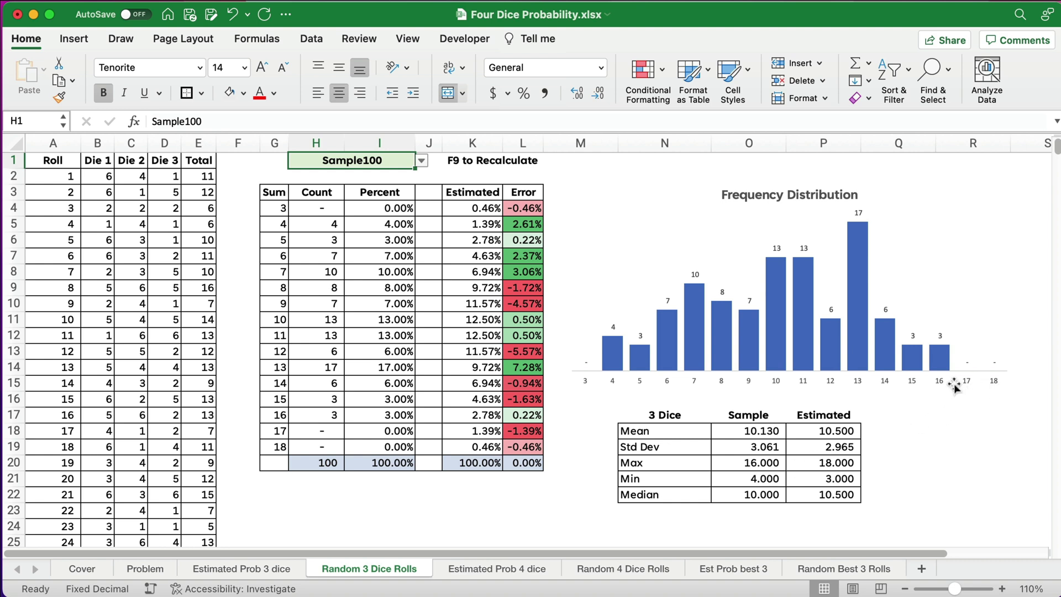
pyautogui.click(745, 467)
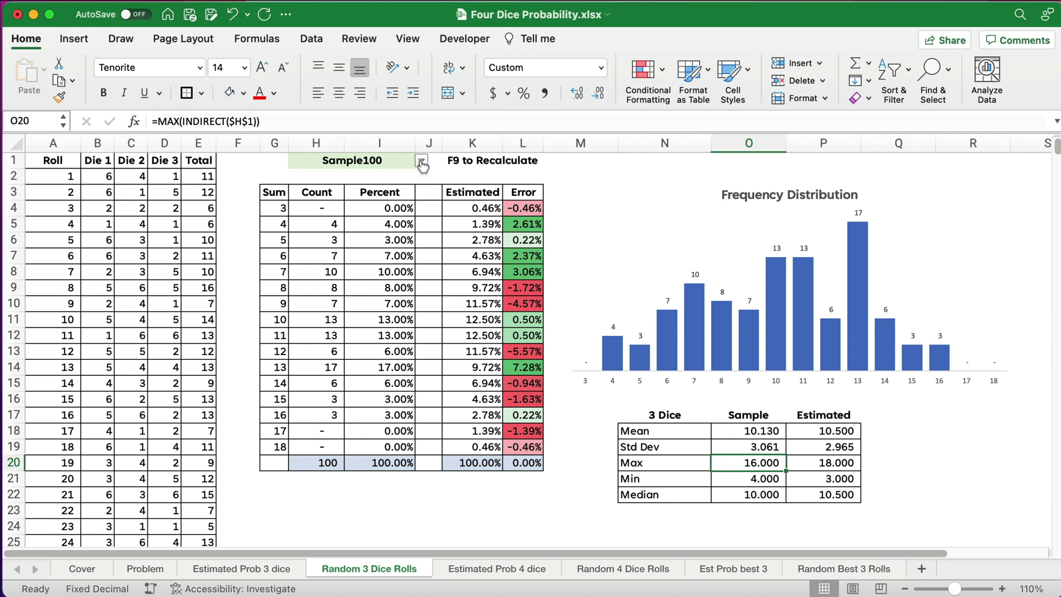
# Step: Set the three-dice sample in H1 to Sample100000 and leave the cell so the chart refreshes
pyautogui.click(401, 159)
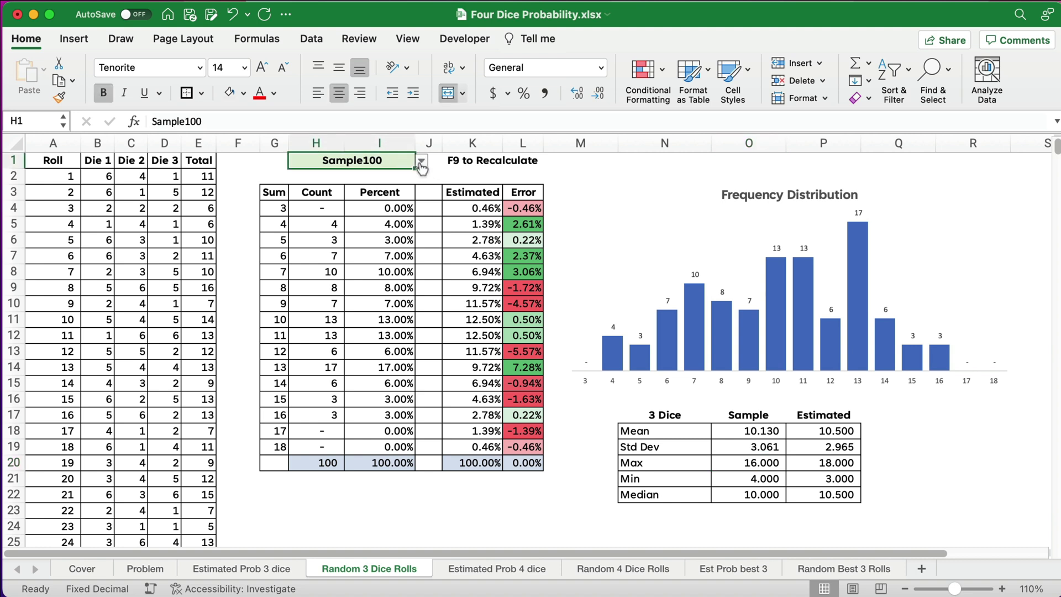
pyautogui.click(421, 161)
pyautogui.click(346, 253)
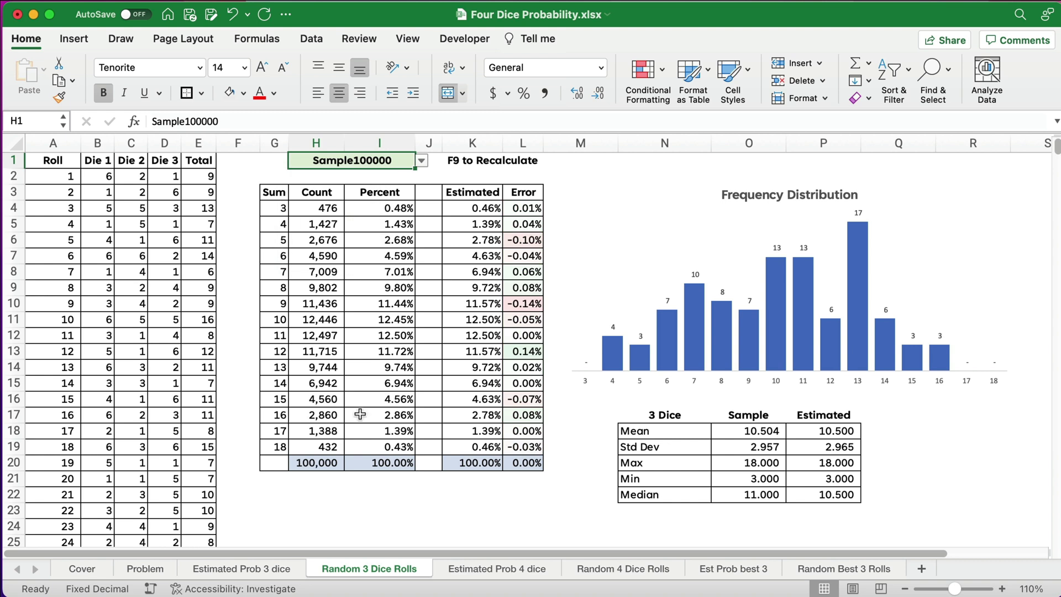
pyautogui.click(368, 503)
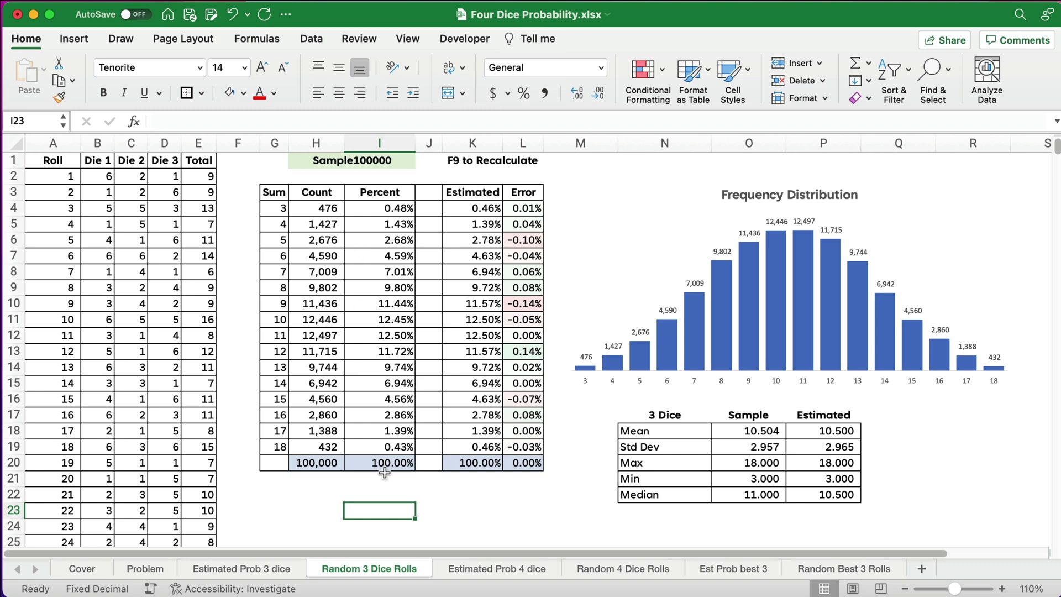
# Step: Revisit the Estimated Prob 3 dice sheet, then examine the roll list's last row and the Mean formula on Estimated Prob 4 dice
pyautogui.click(287, 568)
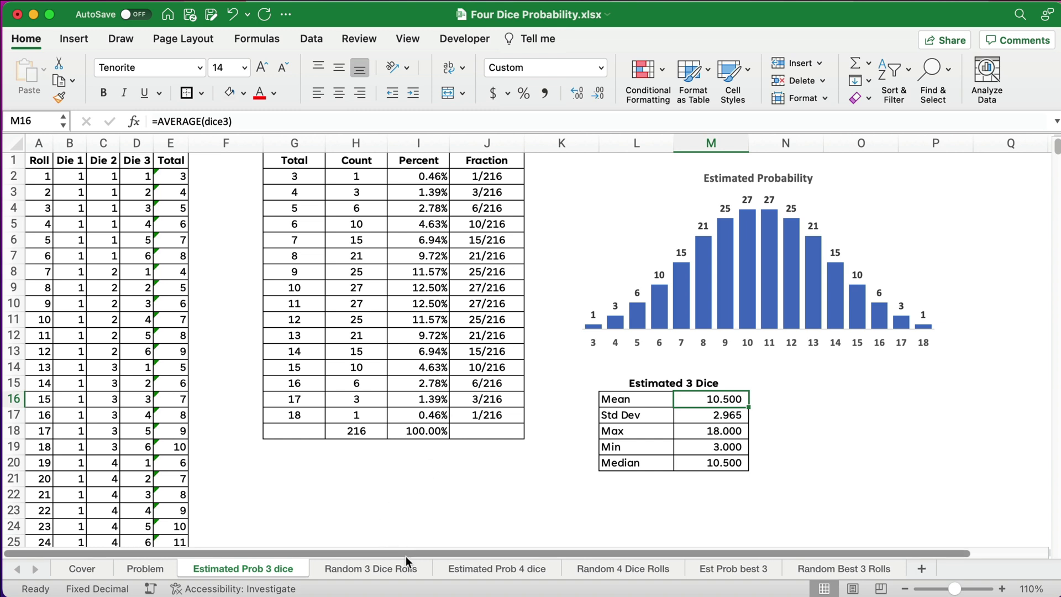
pyautogui.click(482, 568)
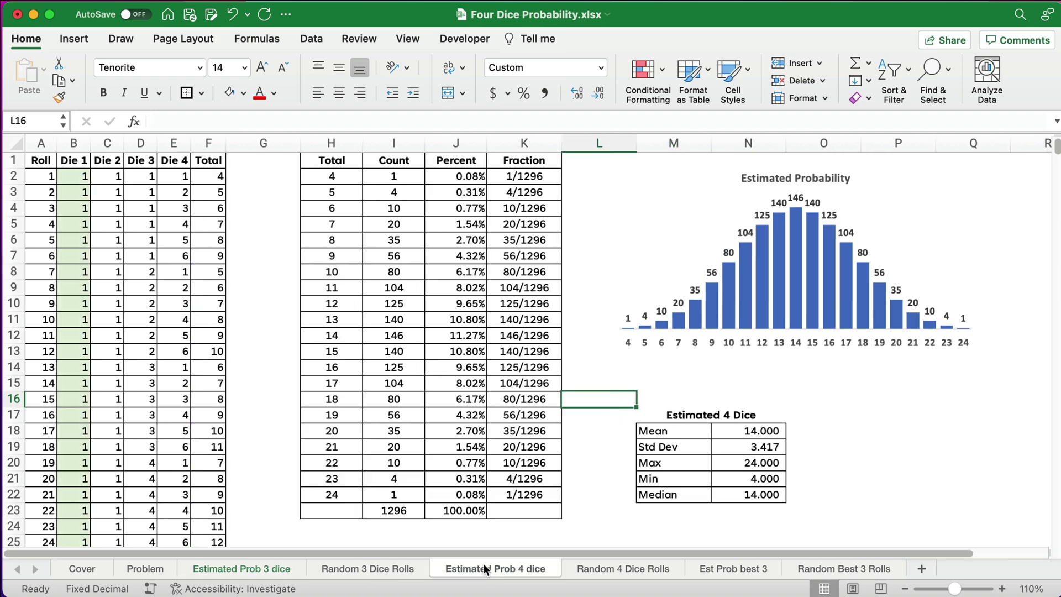
pyautogui.scroll(2, 261, 309)
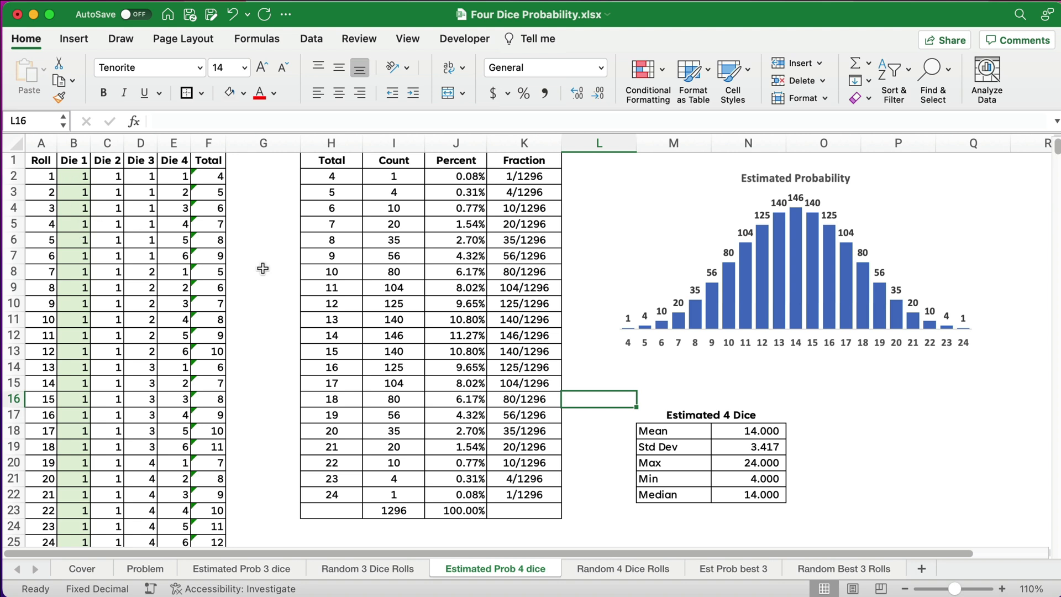
pyautogui.click(45, 298)
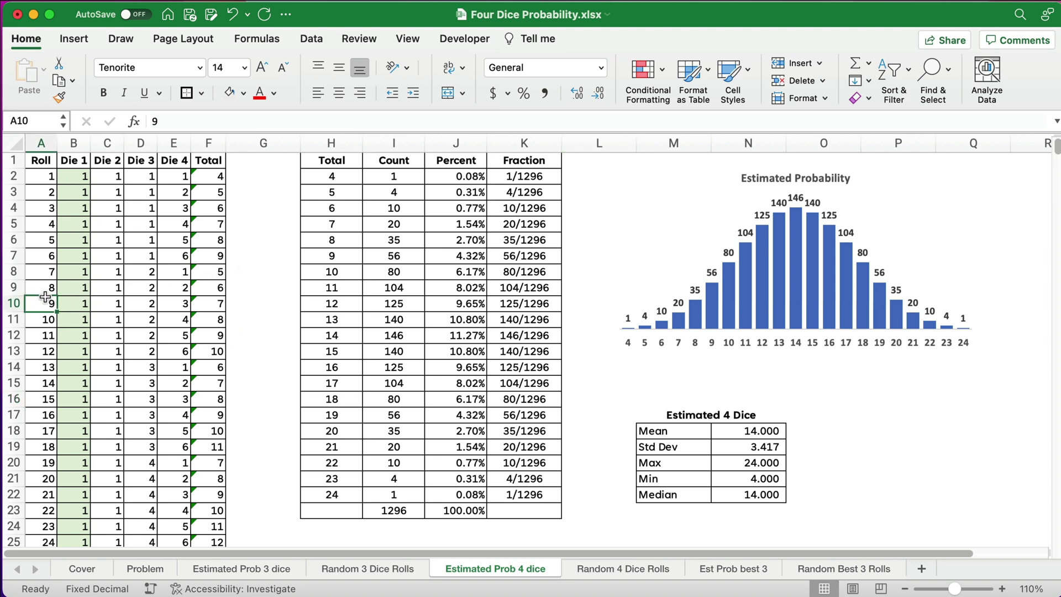
pyautogui.press('super+Down')
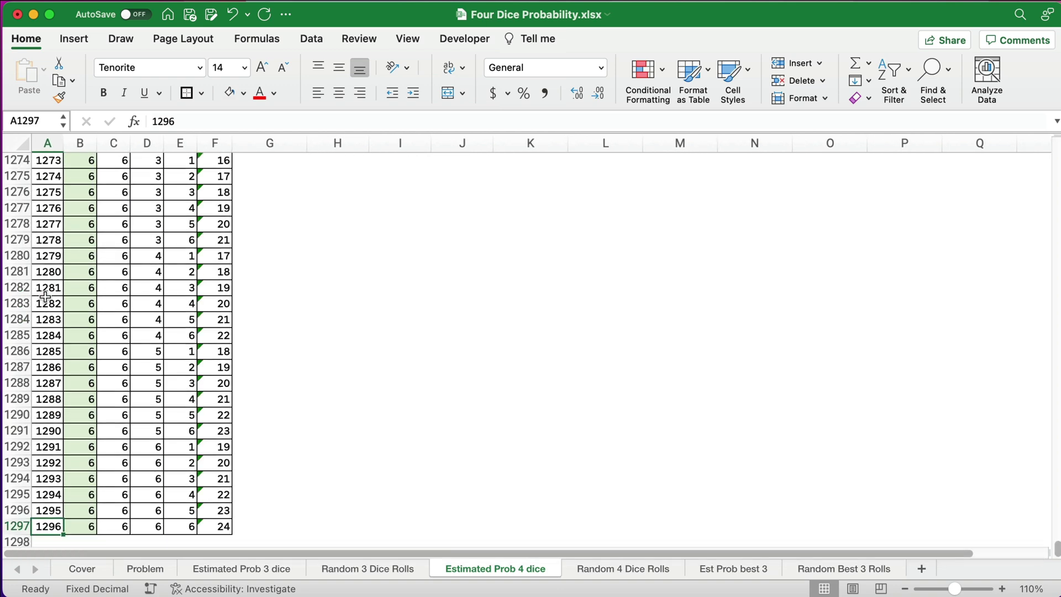
pyautogui.press('super+Up')
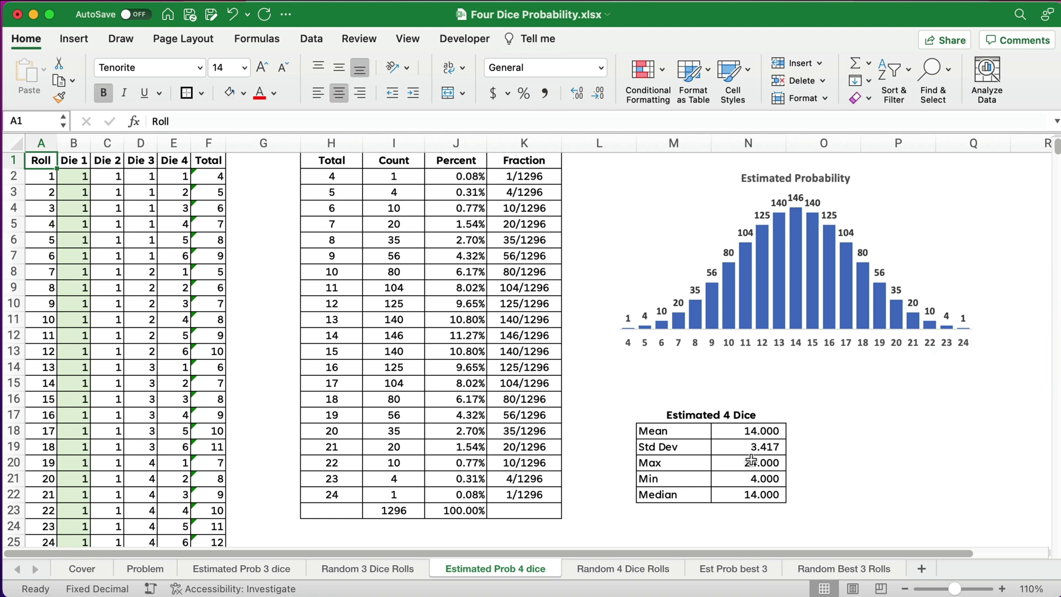
pyautogui.click(767, 430)
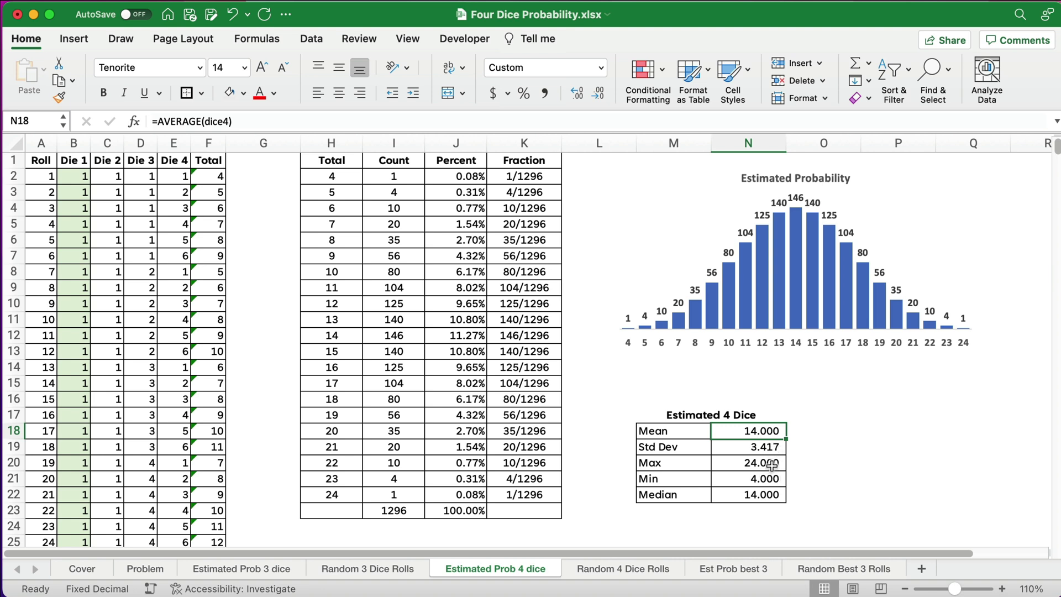
# Step: On the Random 4 Dice Rolls sheet, set the sample in I1 to Sample1, Sample10, Sample100 and finally Sample100000 to compare the distributions
pyautogui.click(623, 569)
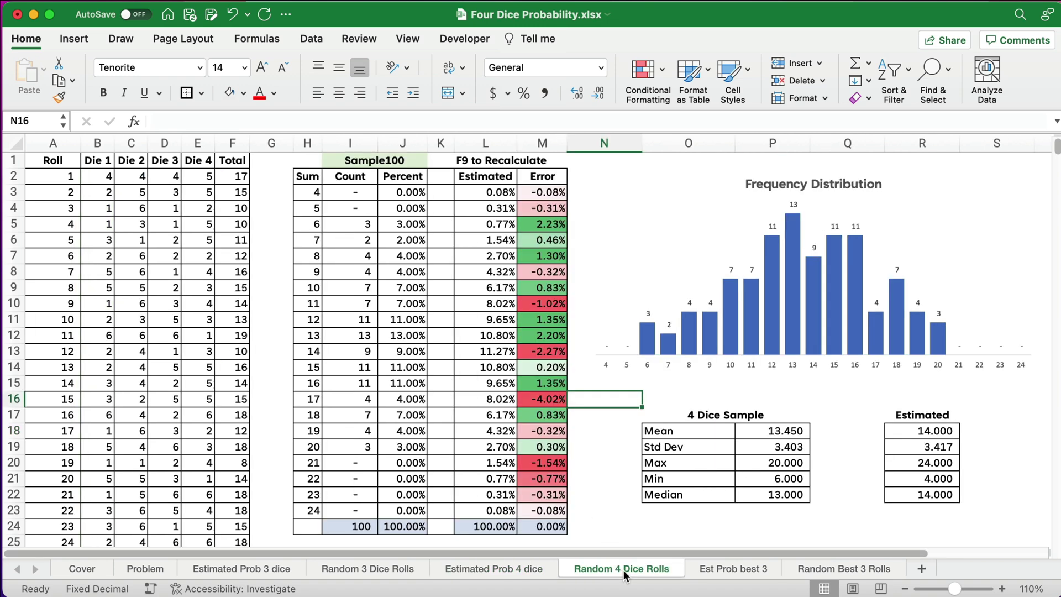
pyautogui.click(413, 162)
pyautogui.click(434, 162)
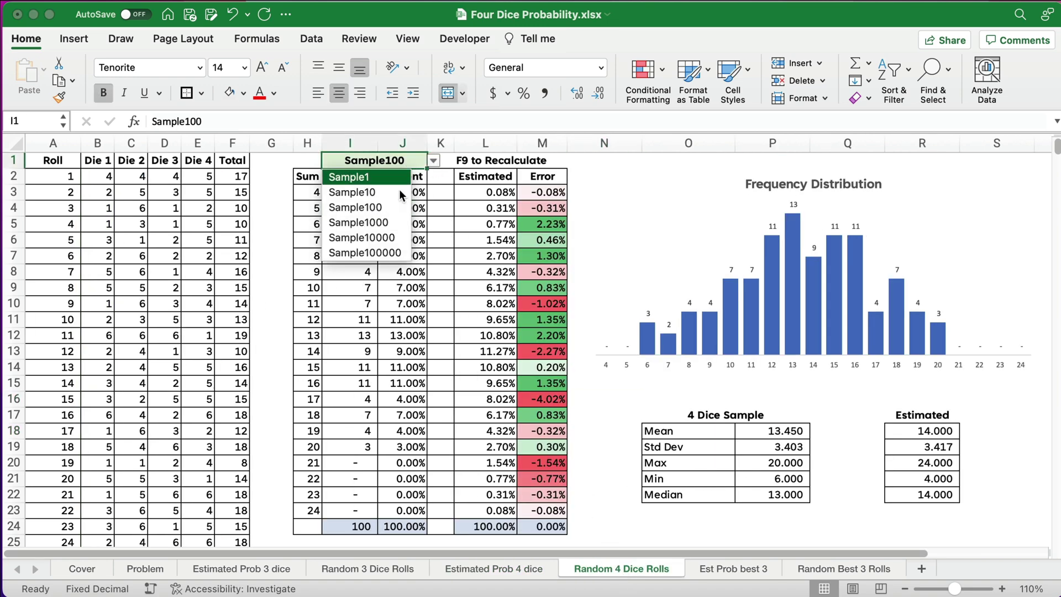
pyautogui.click(382, 180)
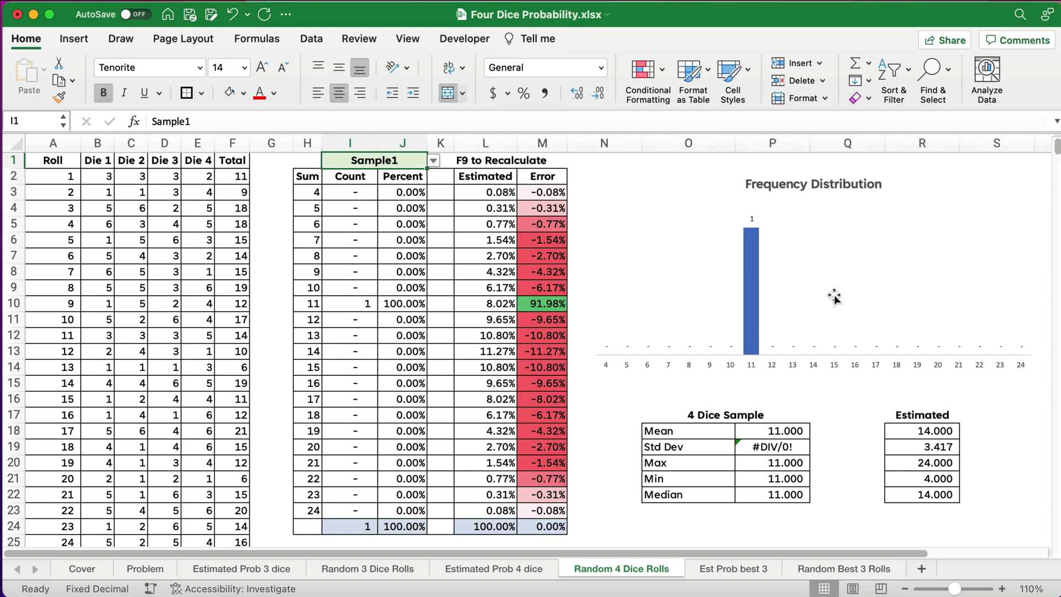
pyautogui.click(433, 162)
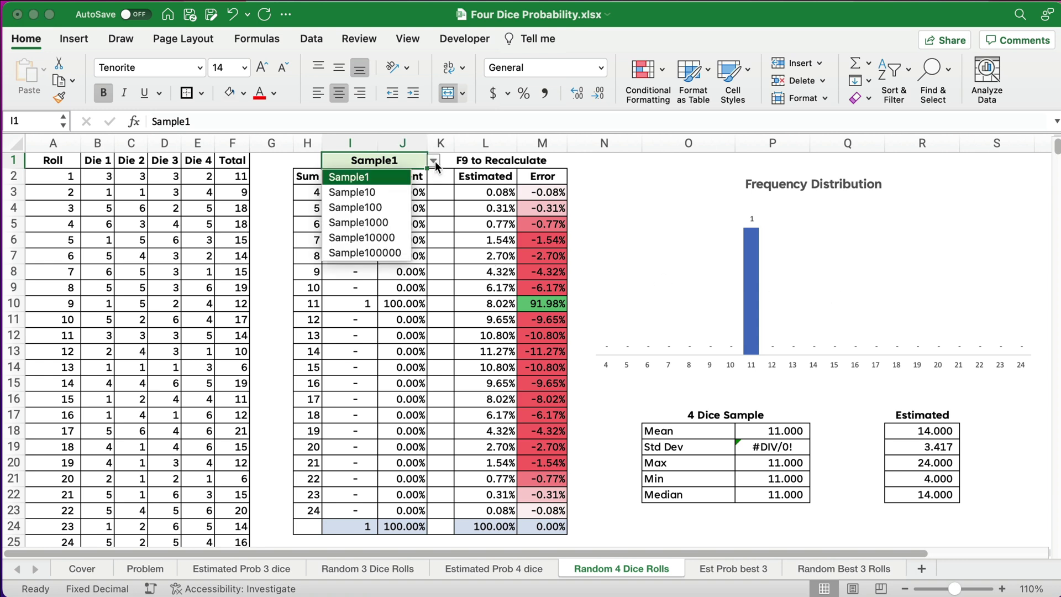
pyautogui.click(389, 195)
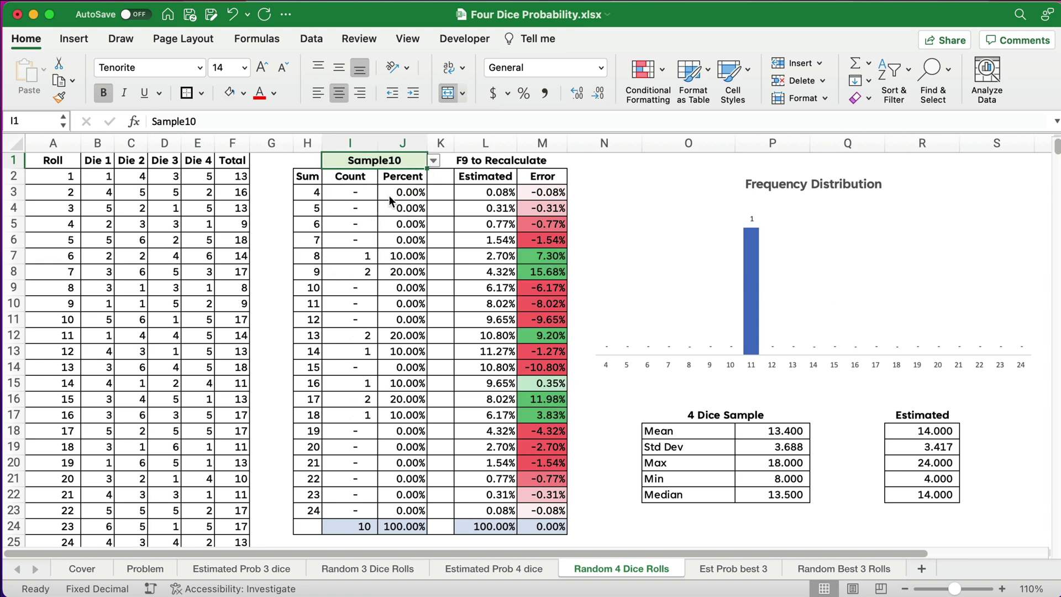
pyautogui.click(434, 160)
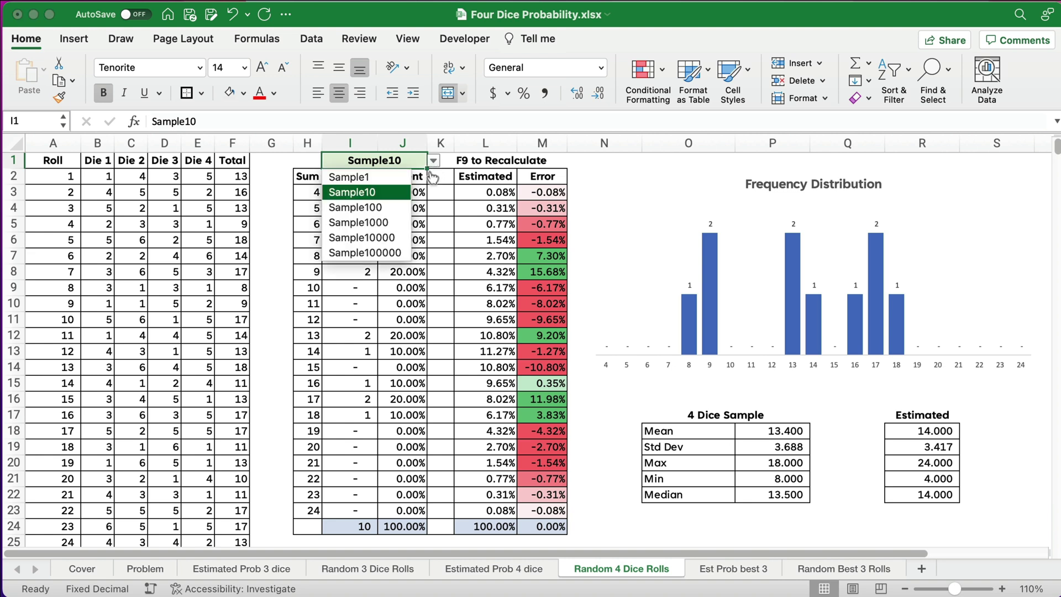
pyautogui.click(396, 208)
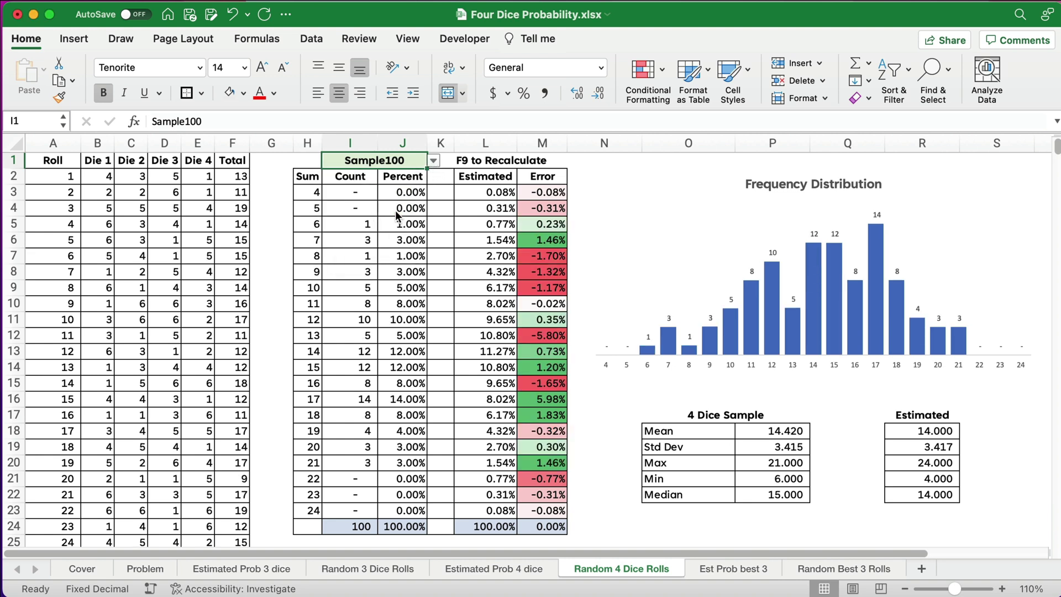
pyautogui.click(434, 161)
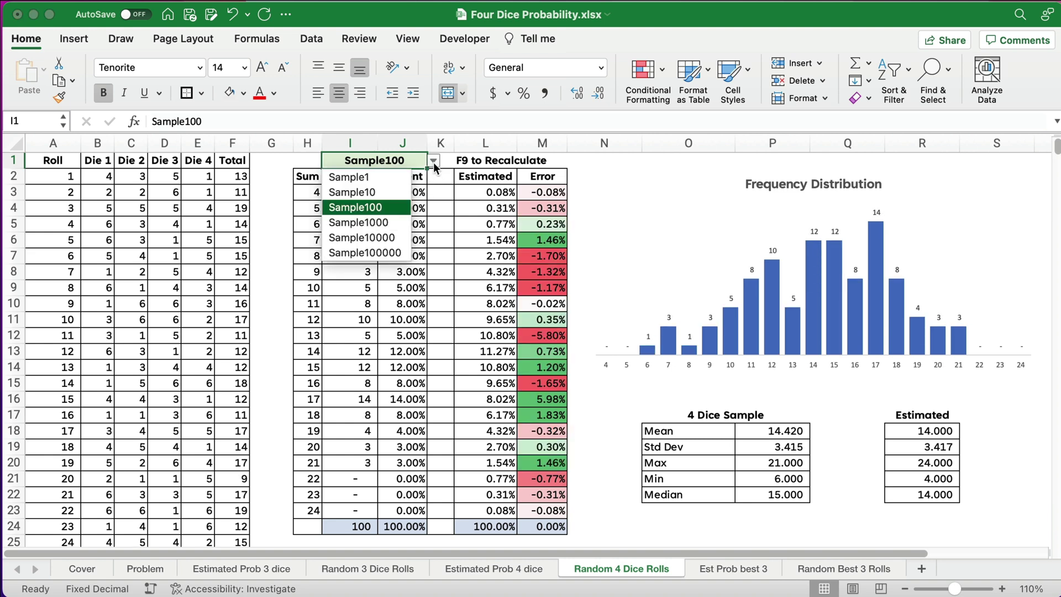
pyautogui.click(385, 253)
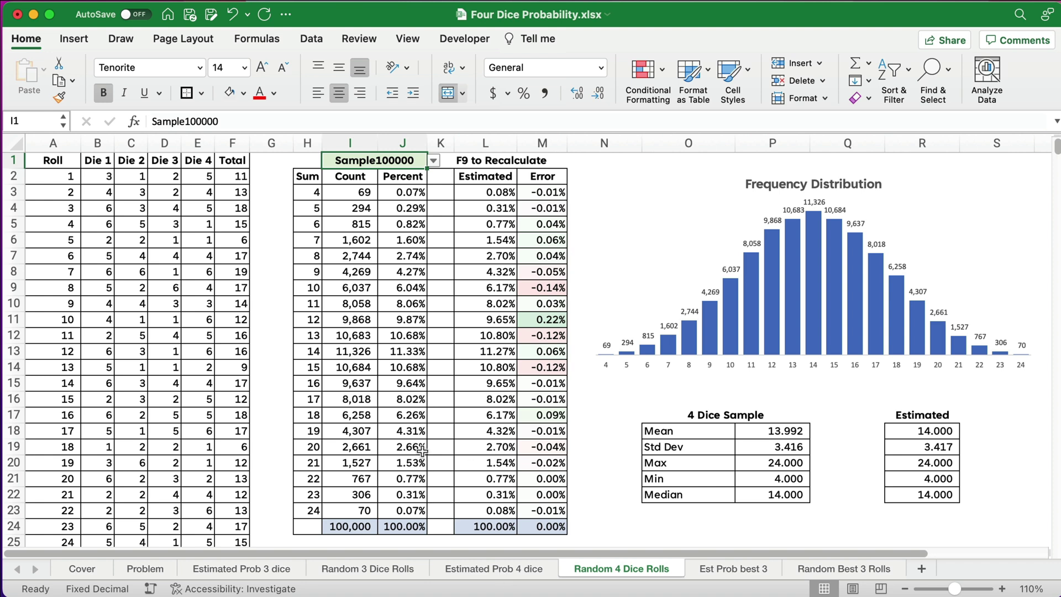
# Step: Compare the sum 12 row on Random 4 Dice Rolls with the total 12 row on Estimated Prob 4 dice, returning to the random sheet
pyautogui.moveTo(313, 319); pyautogui.dragTo(525, 325)
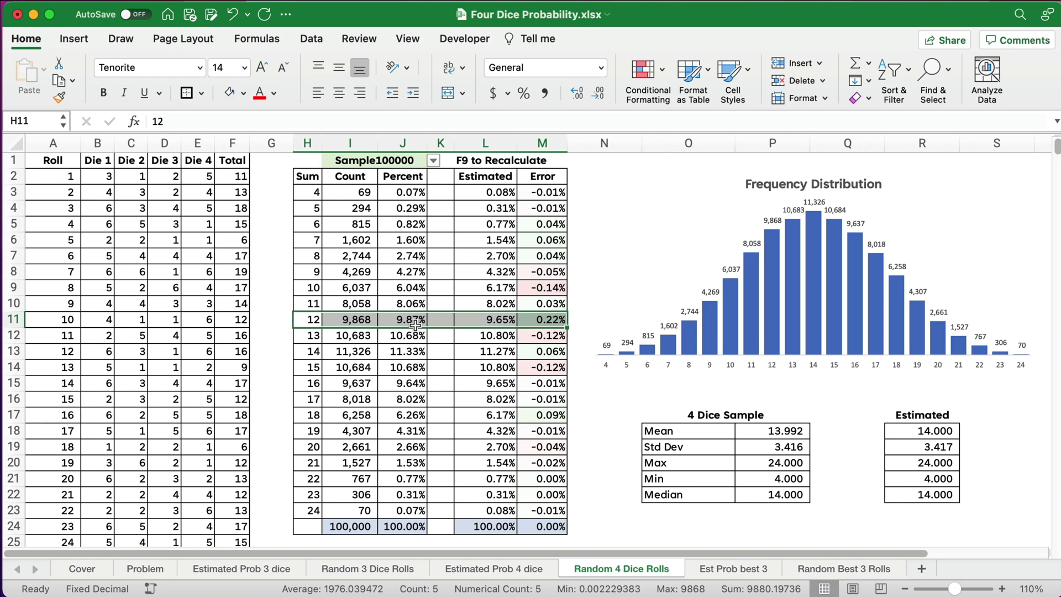
pyautogui.click(501, 568)
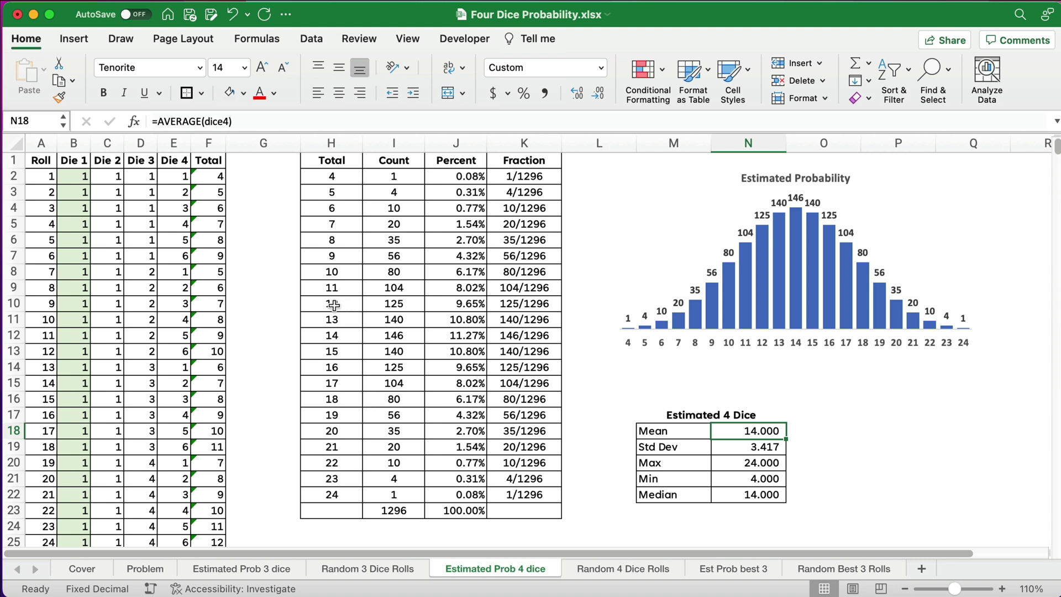
pyautogui.moveTo(331, 303); pyautogui.dragTo(493, 318)
pyautogui.moveTo(349, 303); pyautogui.dragTo(509, 308)
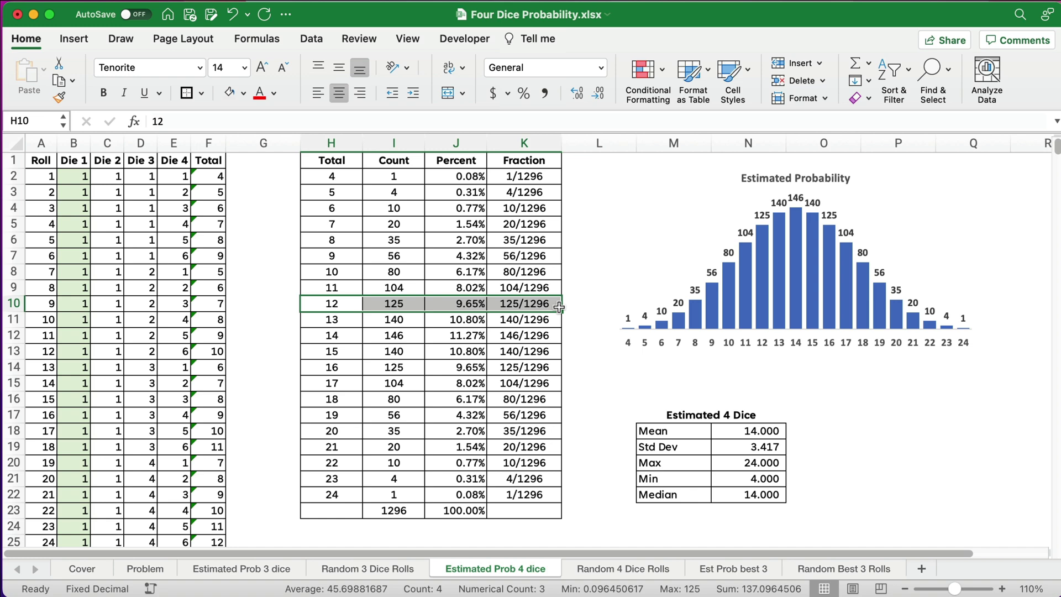
pyautogui.click(613, 569)
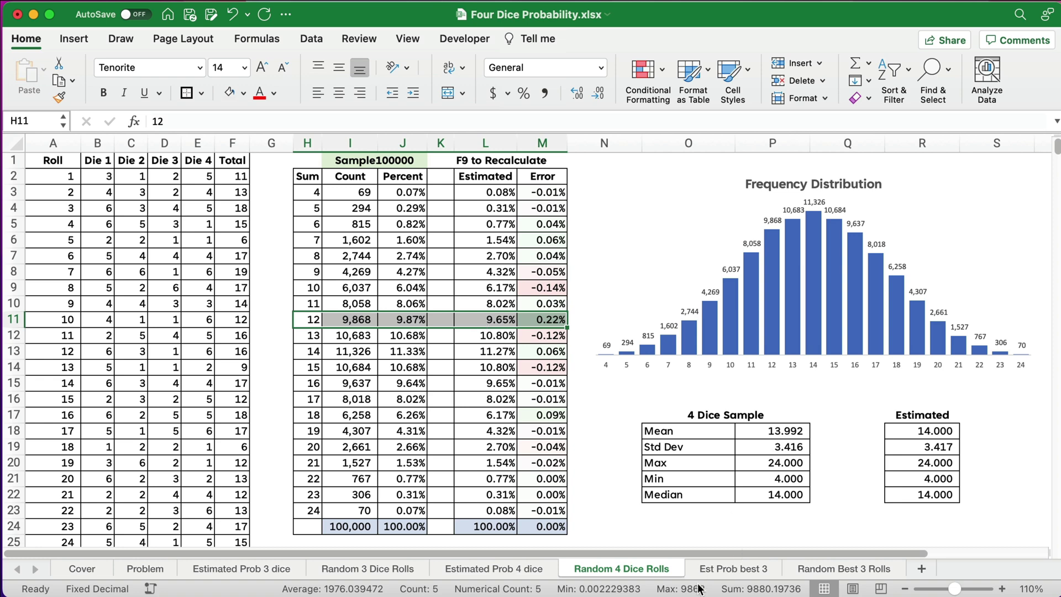
# Step: On the Est Prob best 3 sheet, inspect the Best 3 formula in F2 and the Count total formula in I18
pyautogui.click(722, 571)
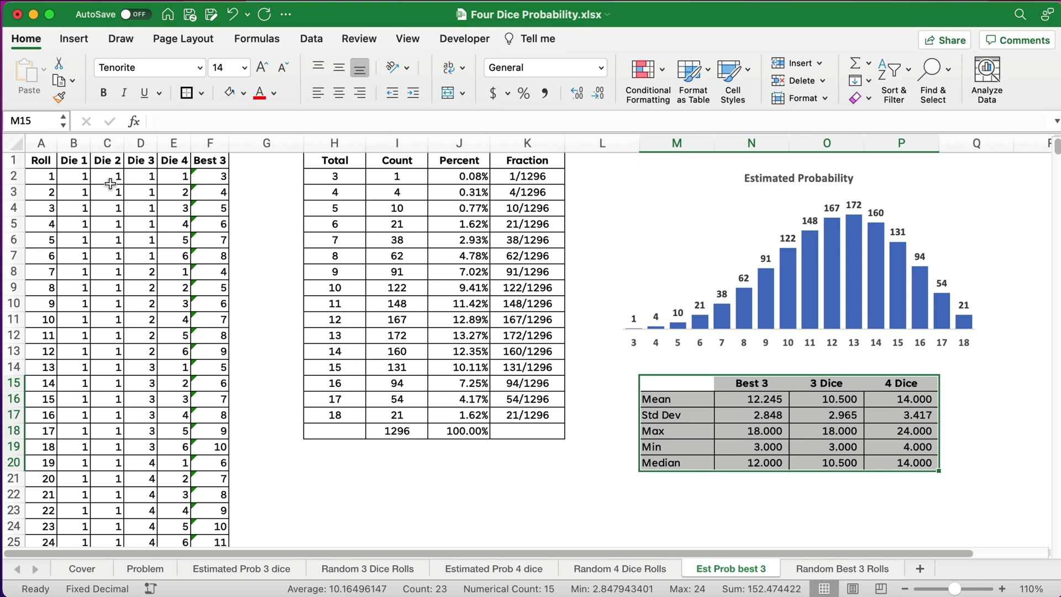
pyautogui.click(212, 182)
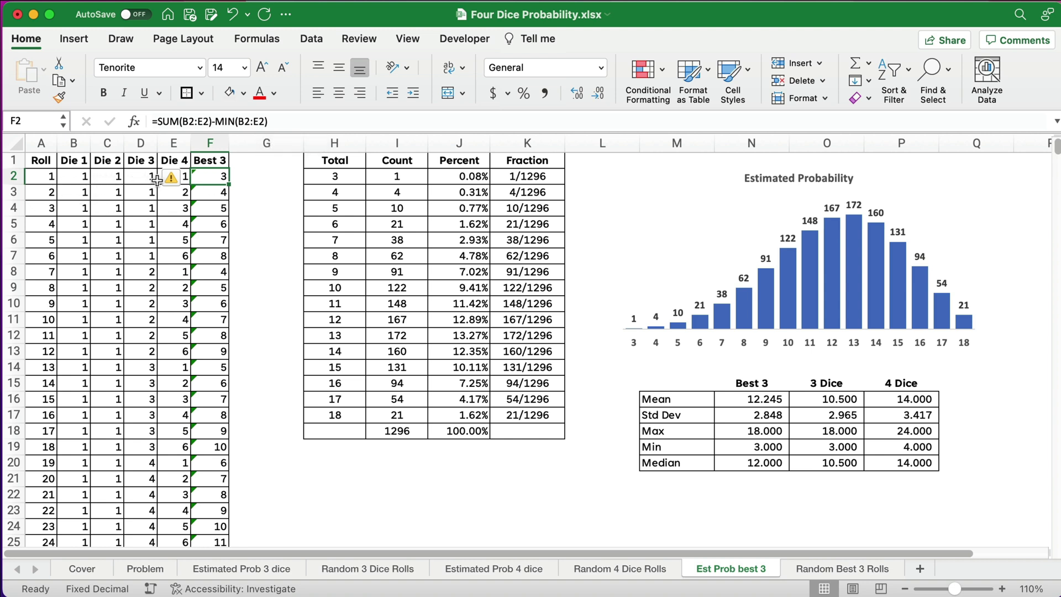
pyautogui.click(253, 178)
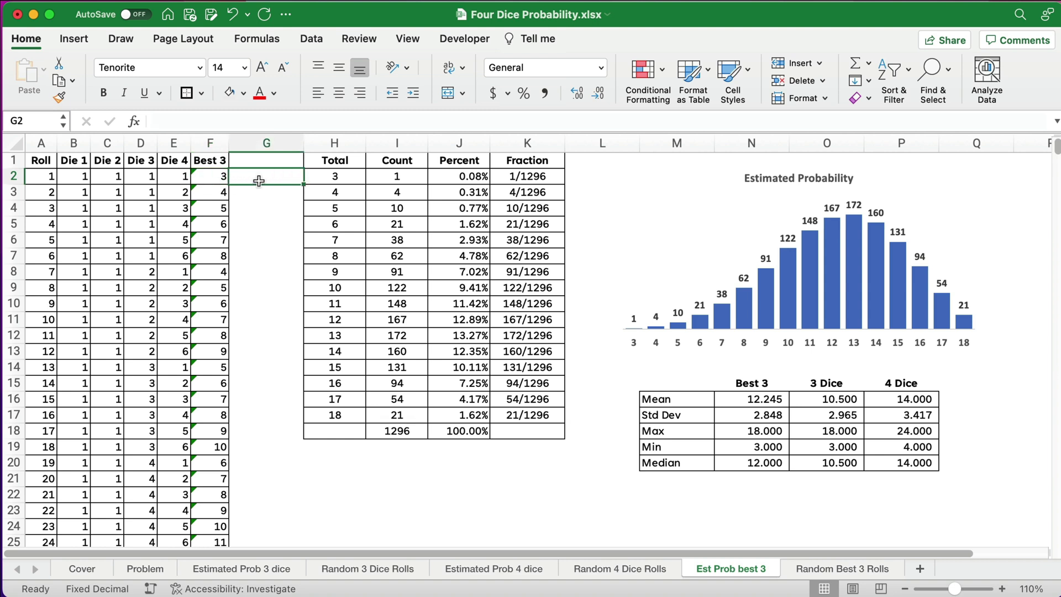
pyautogui.click(225, 182)
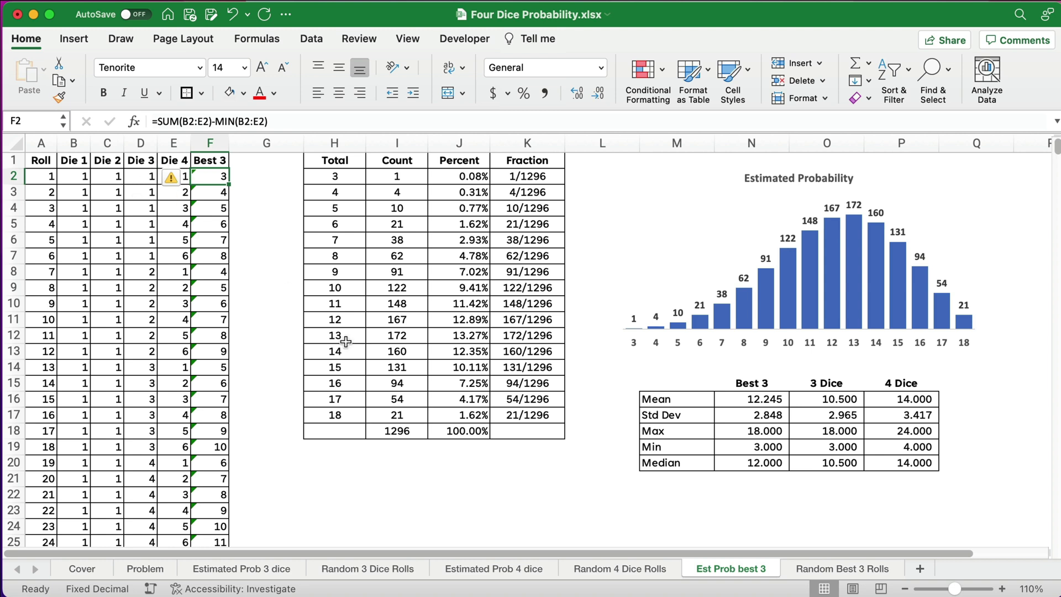
pyautogui.click(400, 435)
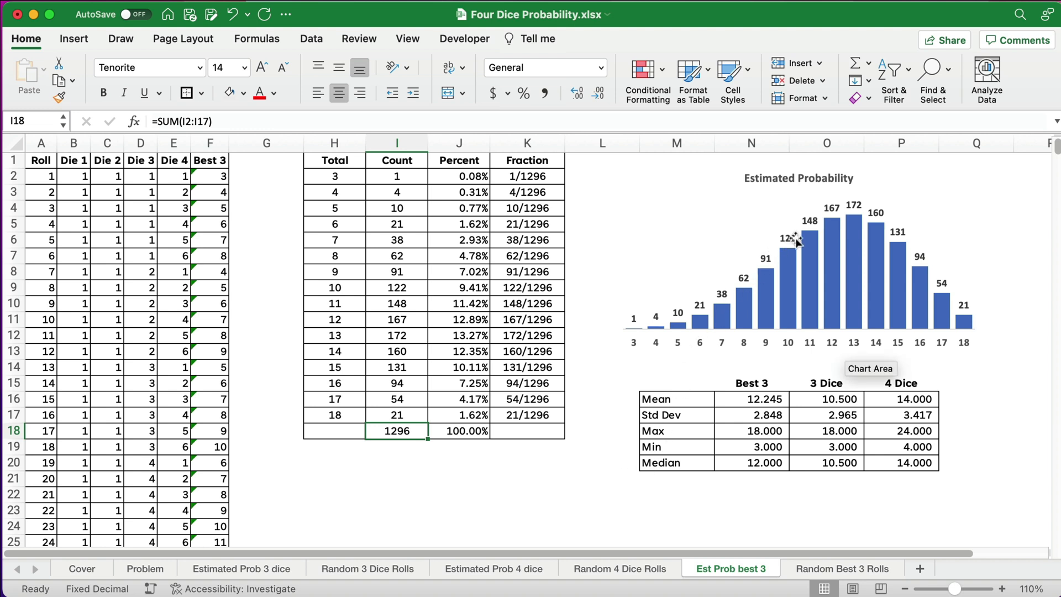
# Step: Examine the Estimated Probability chart's bars and compare the Best 3 Mean in N16 with the 3 Dice Mean in O16
pyautogui.moveTo(963, 318)
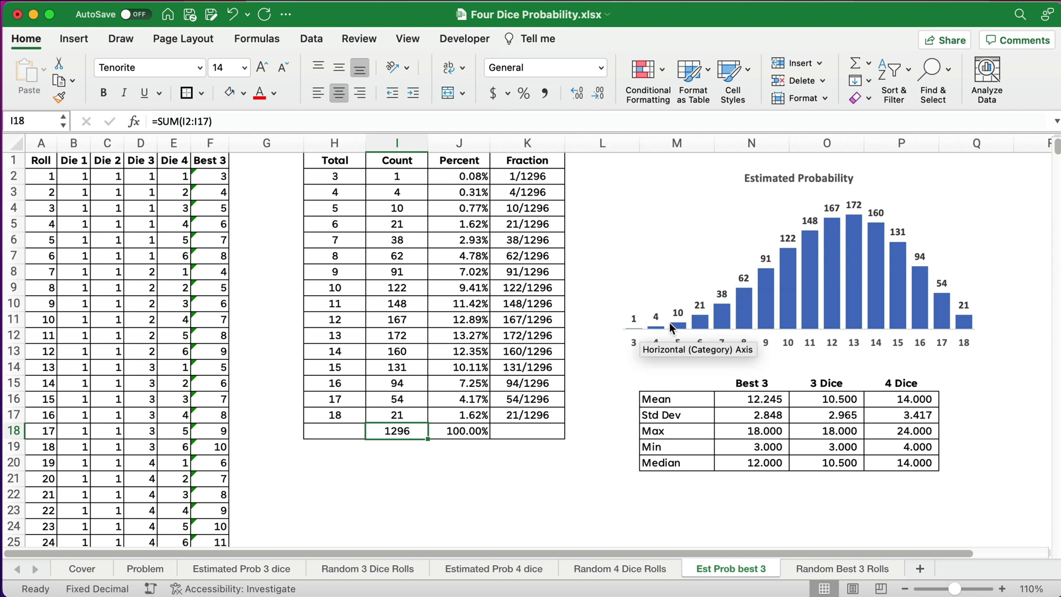
pyautogui.moveTo(670, 324)
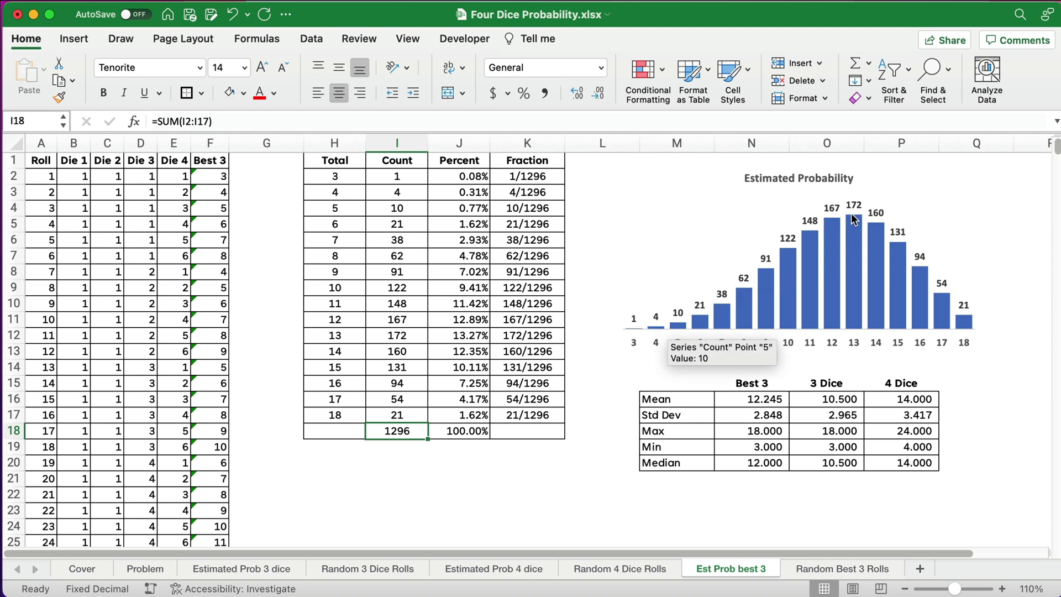
pyautogui.click(763, 399)
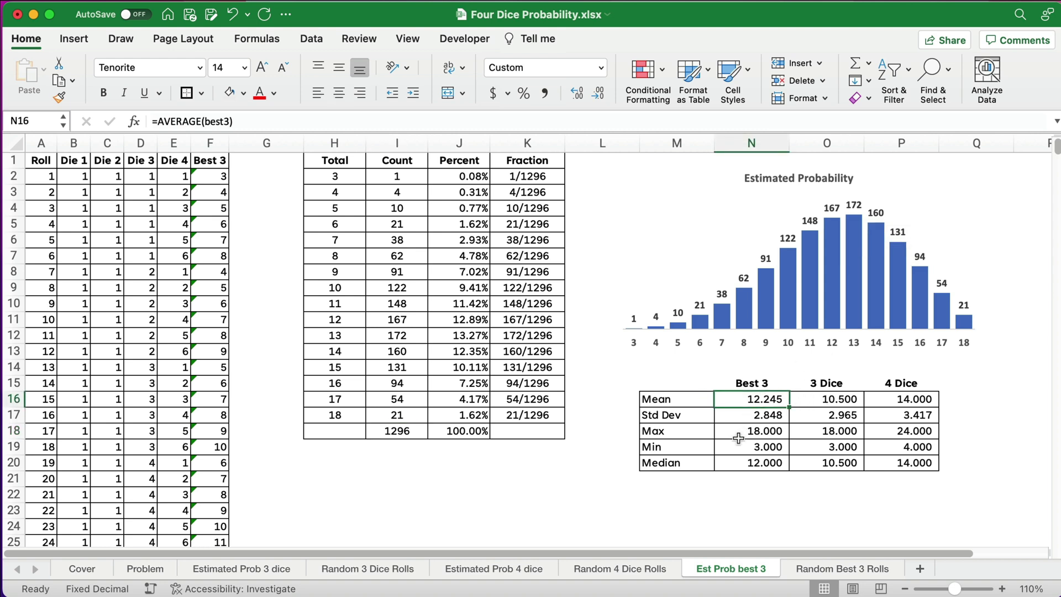
pyautogui.click(832, 405)
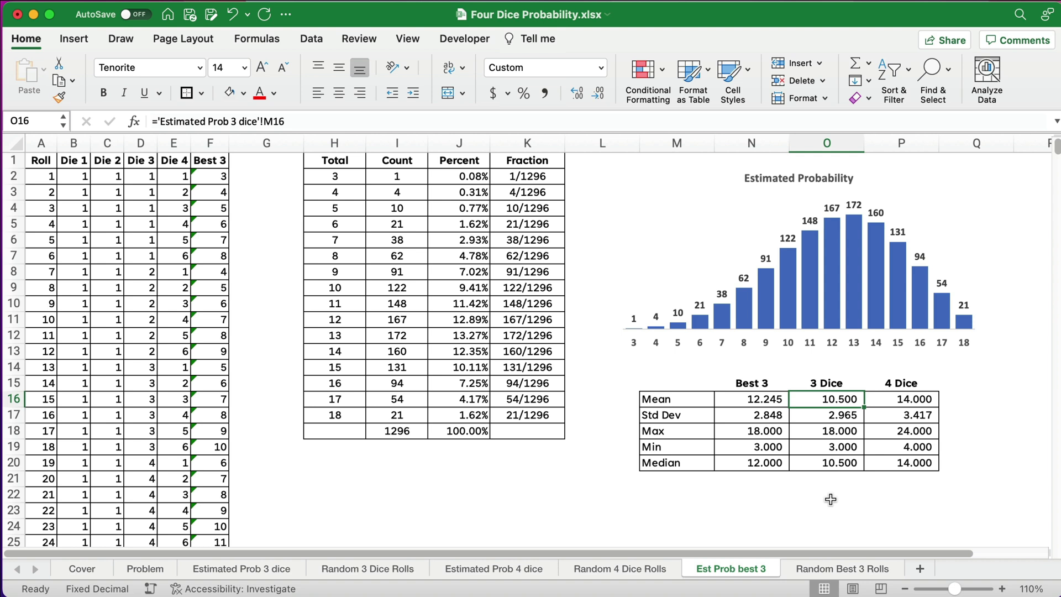
pyautogui.click(764, 403)
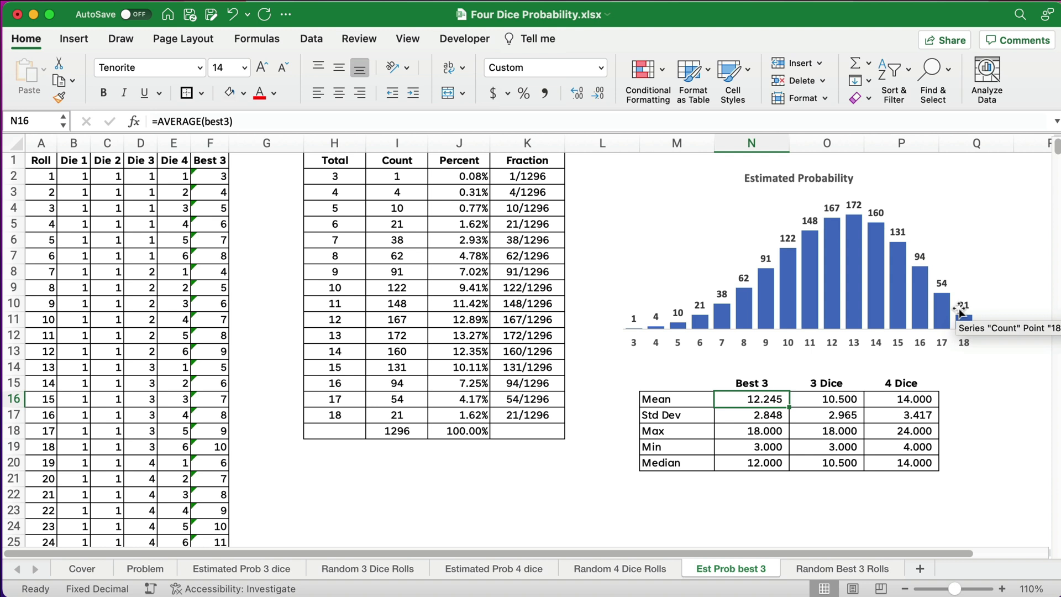
# Step: On the Random Best 3 Rolls sheet, set the sample in I1 to Sample1, Sample100, Sample10000 and Sample100000 in turn
pyautogui.click(827, 569)
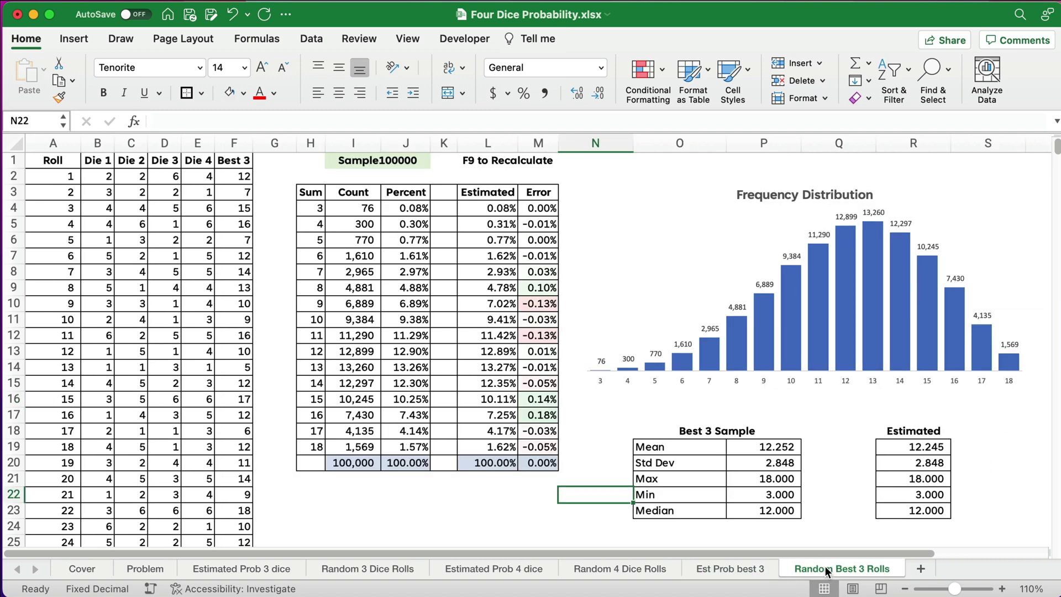
pyautogui.click(403, 161)
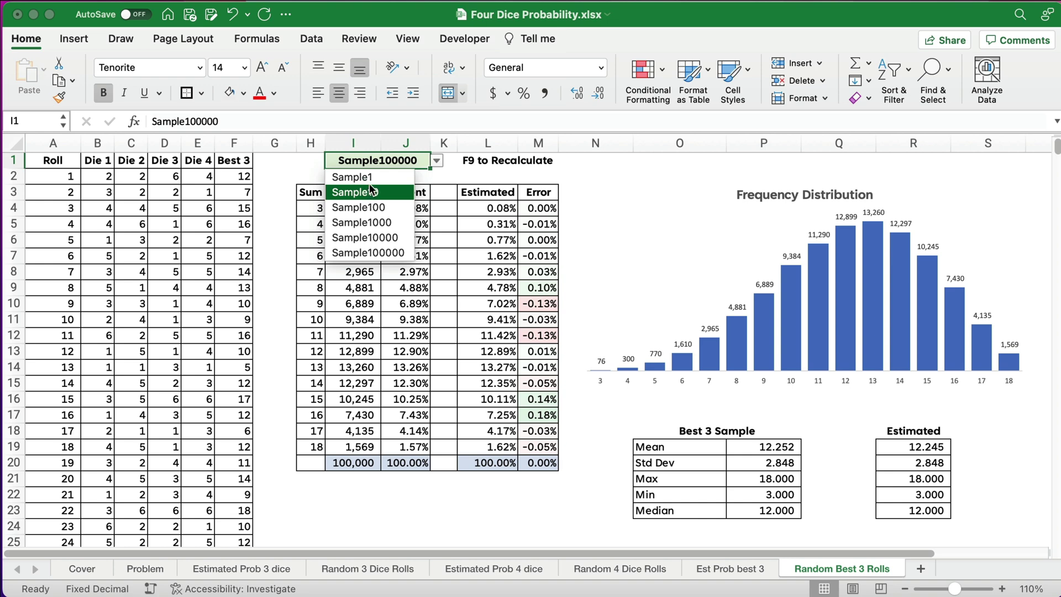
pyautogui.click(369, 180)
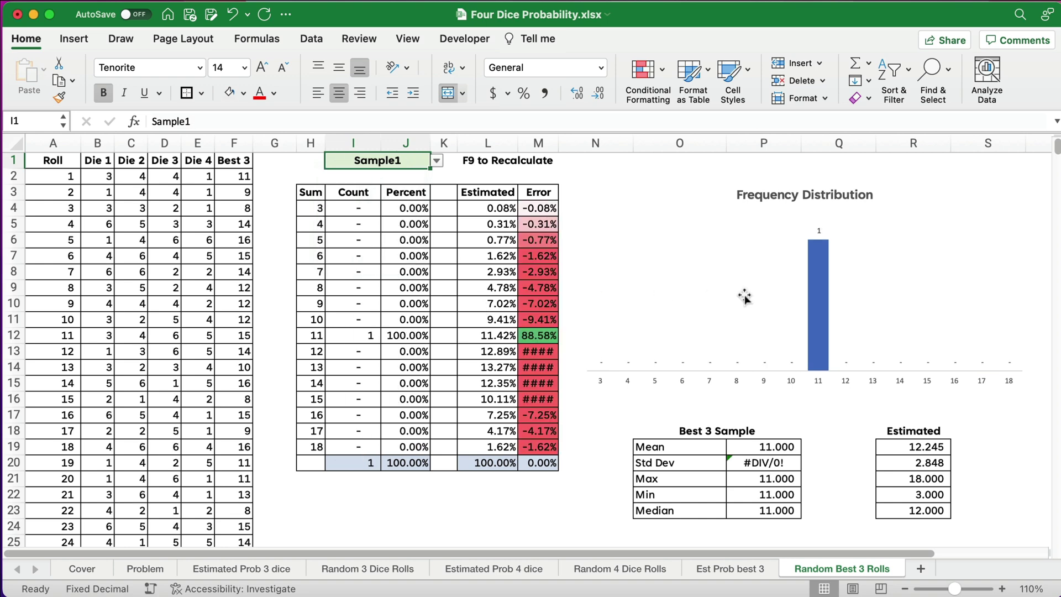
pyautogui.click(437, 161)
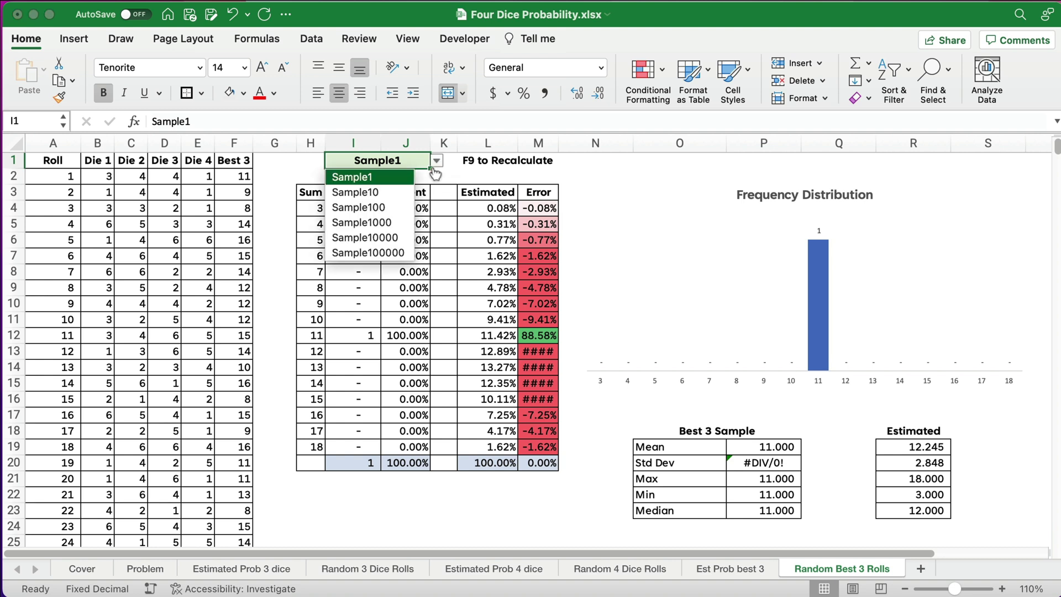
pyautogui.click(396, 206)
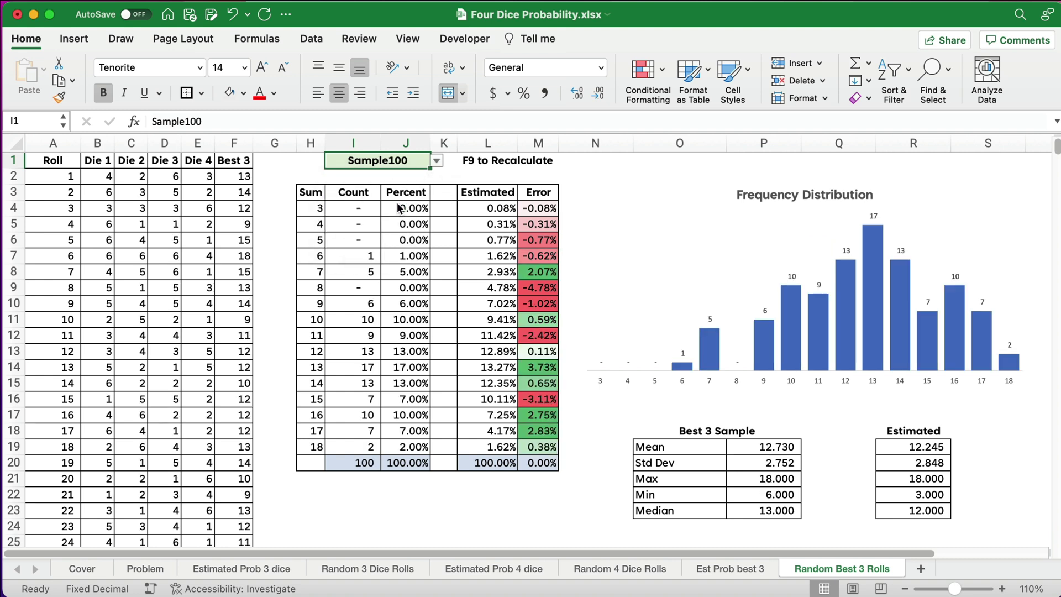
pyautogui.click(436, 161)
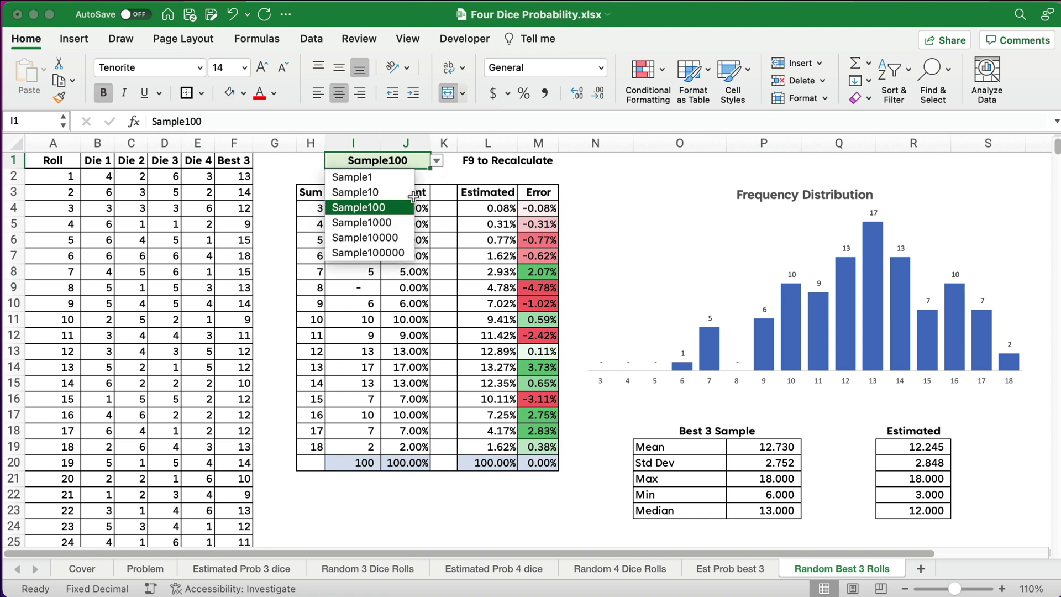
pyautogui.click(396, 239)
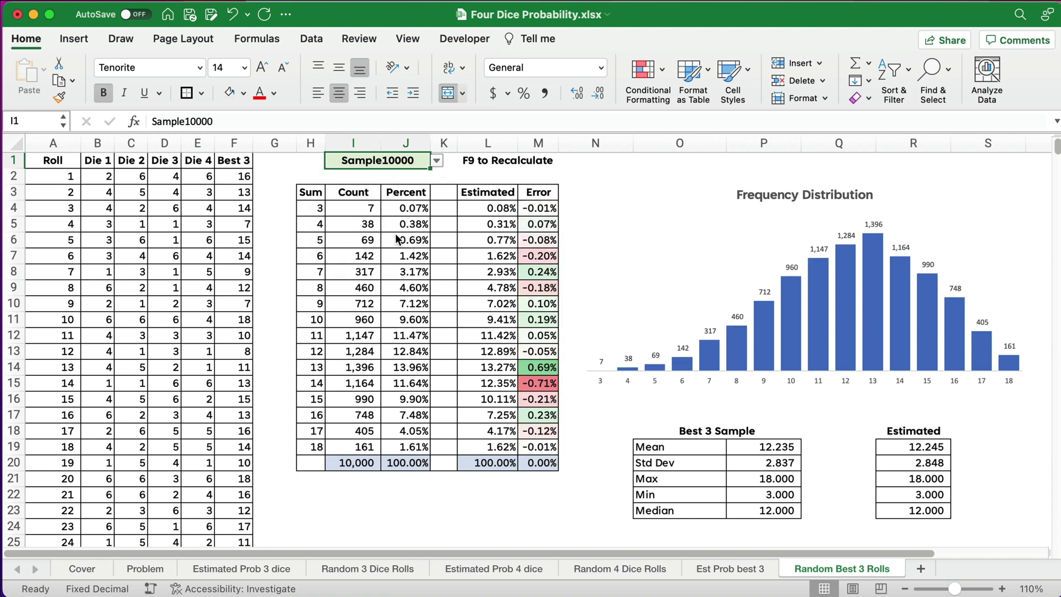
pyautogui.click(437, 160)
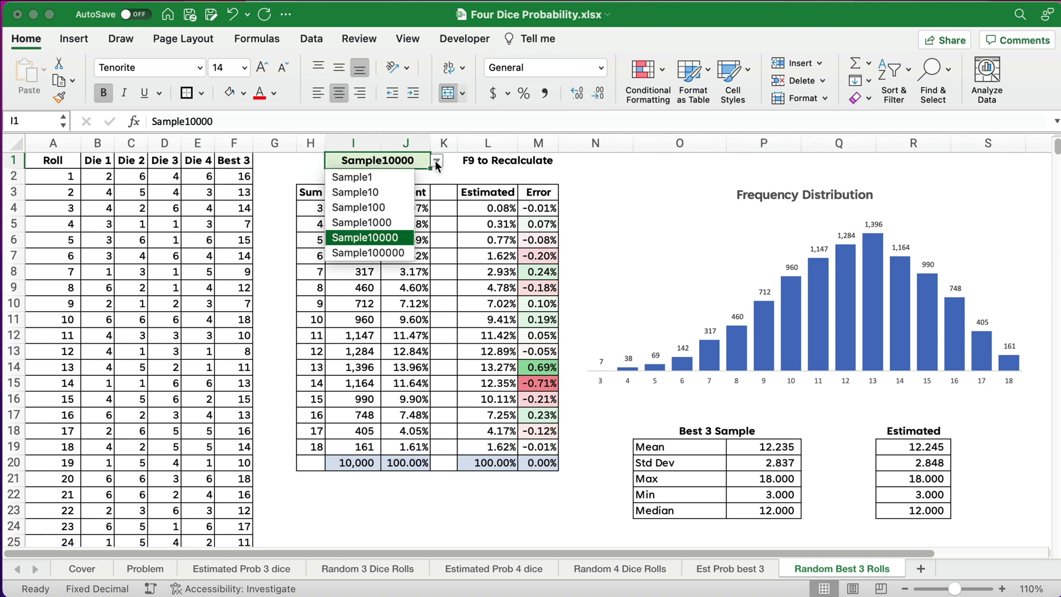
pyautogui.click(399, 254)
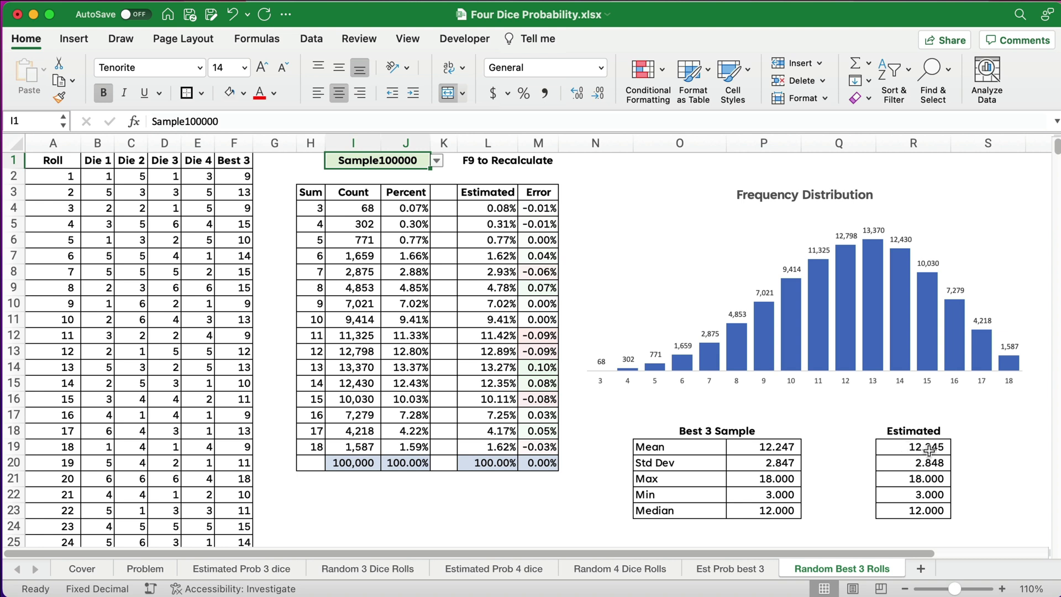
# Step: Set the Best 3 sample in I1 to Sample100 and select the sum 13 row from Count to Error for comparison
pyautogui.click(436, 161)
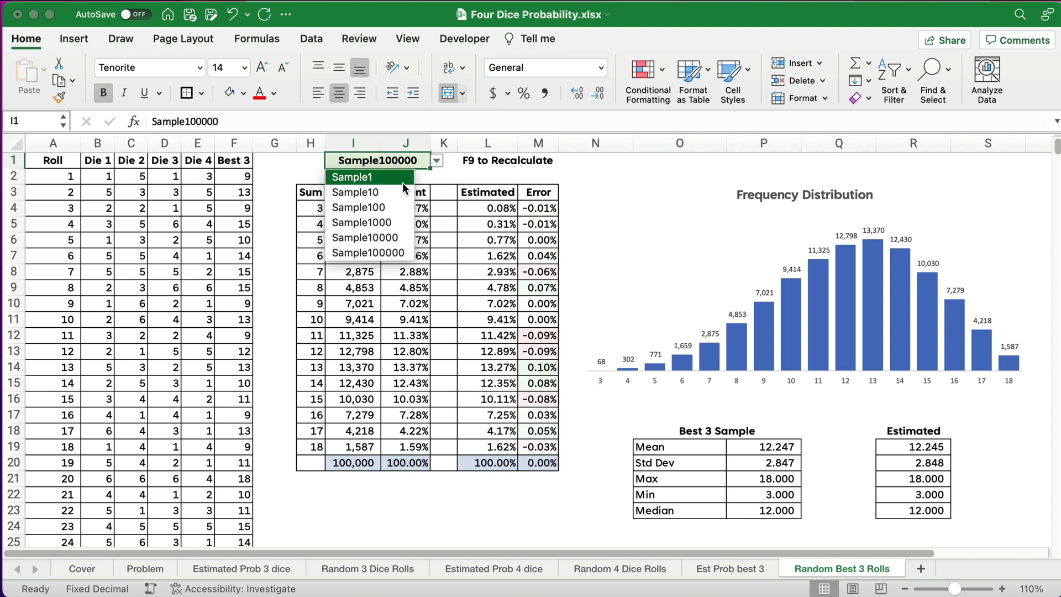
pyautogui.click(389, 208)
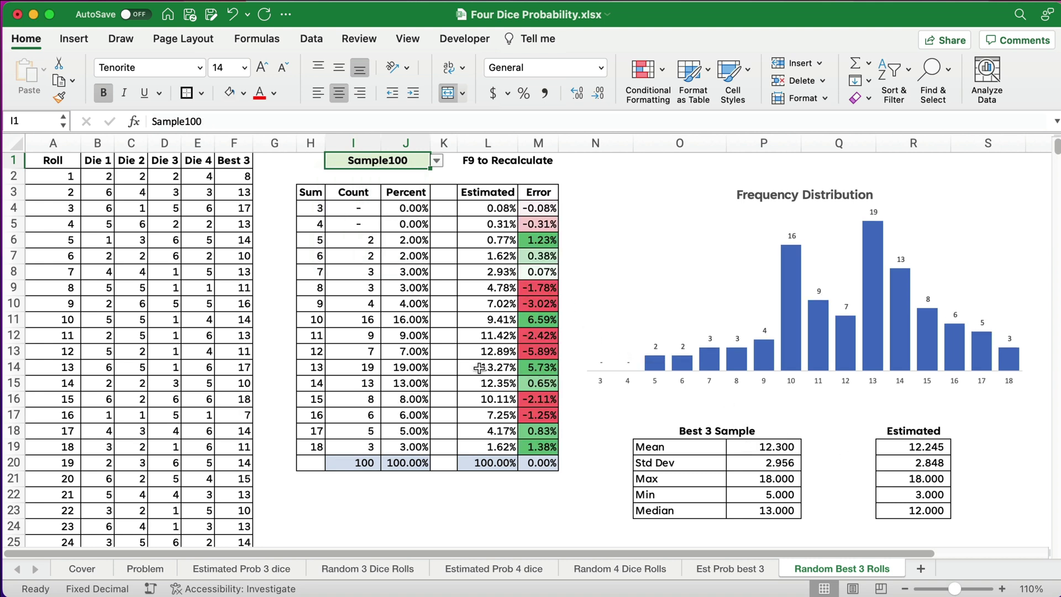
pyautogui.moveTo(348, 367); pyautogui.dragTo(525, 366)
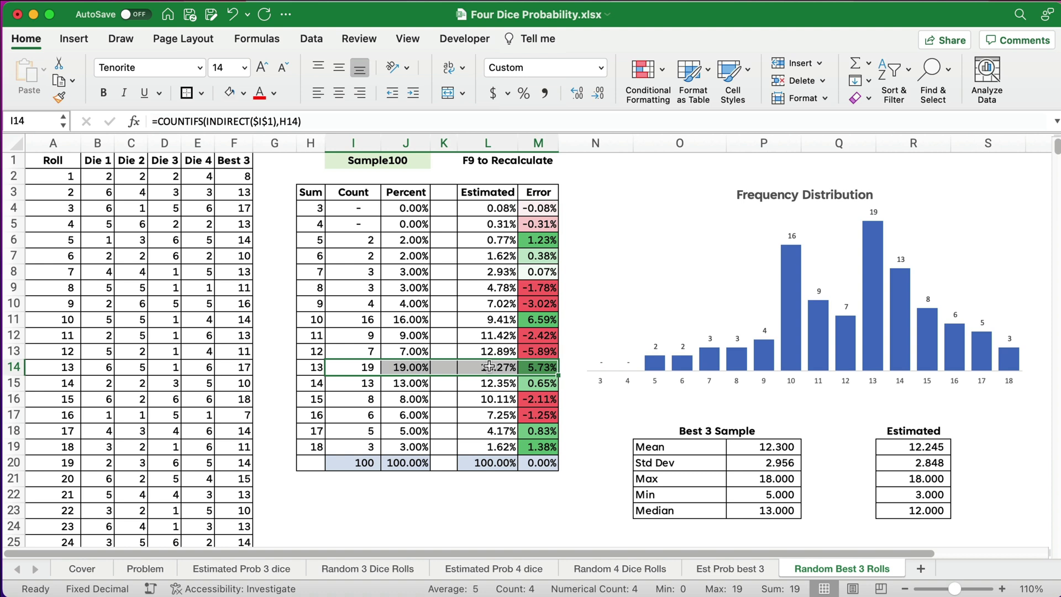
# Step: Compare the Estimated value in L14 with the sample Percent in J14 for sum 13, and recalculate the random rolls three times
pyautogui.click(473, 366)
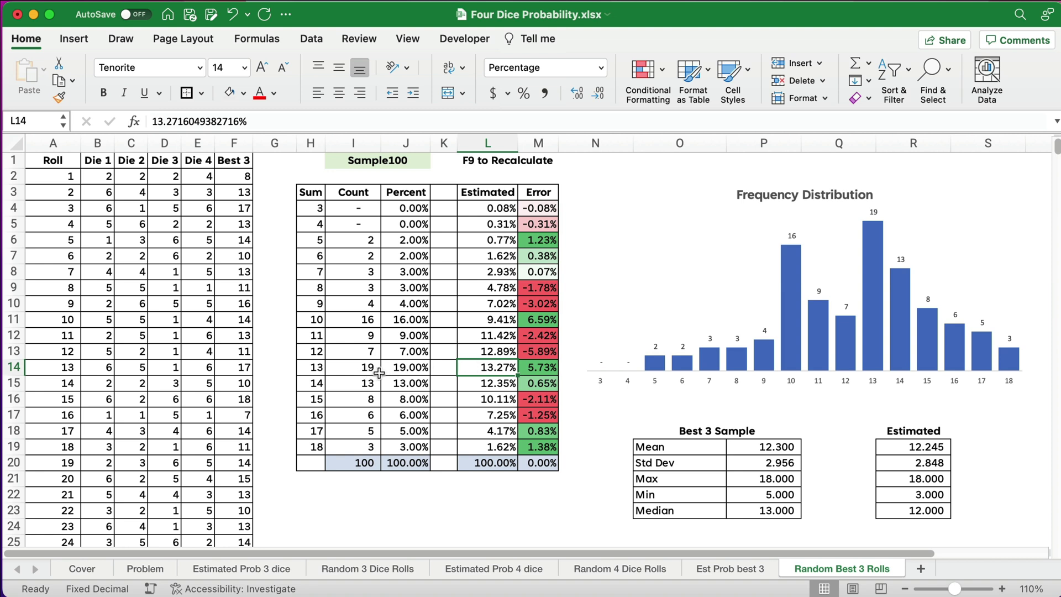
pyautogui.click(399, 369)
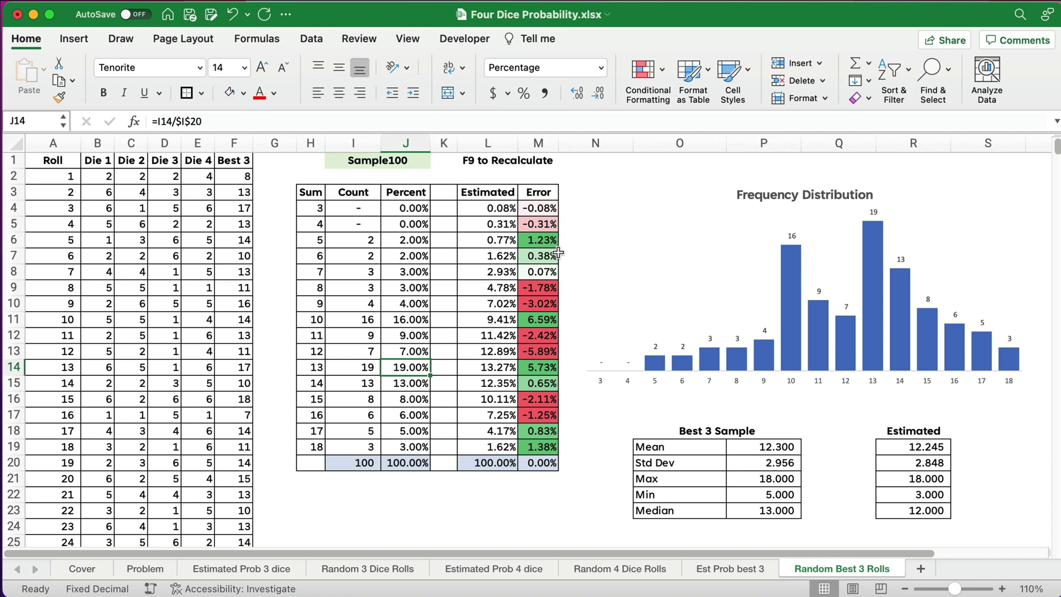
pyautogui.press('F9')
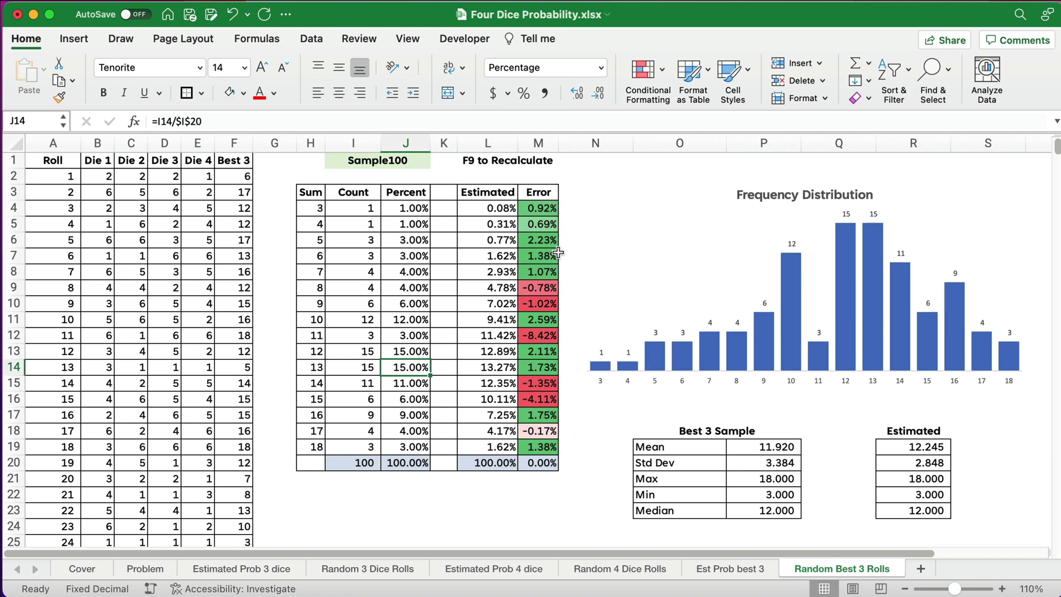
pyautogui.press('F9')
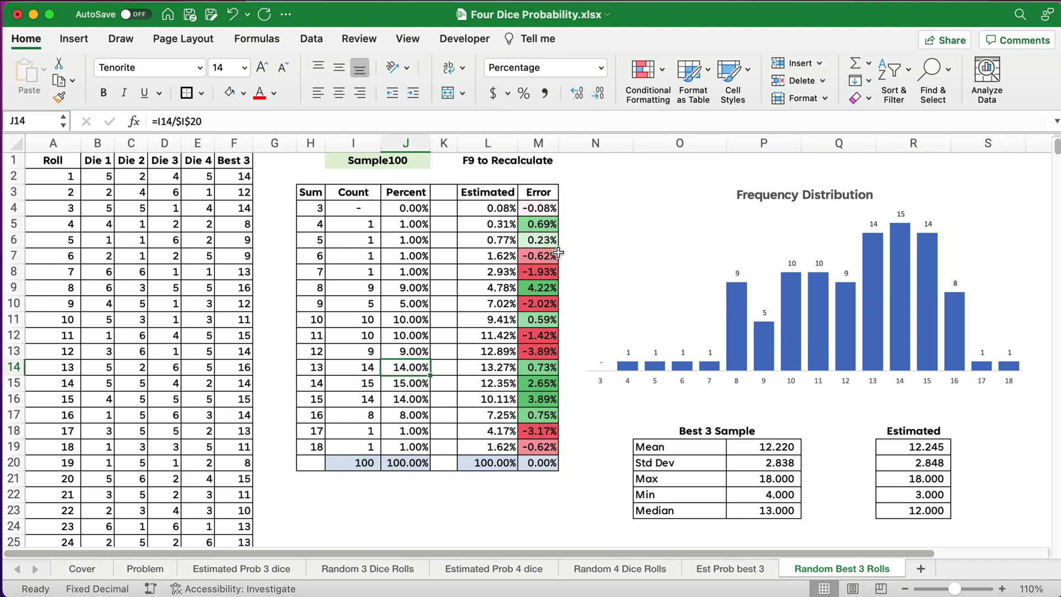
pyautogui.press('F9')
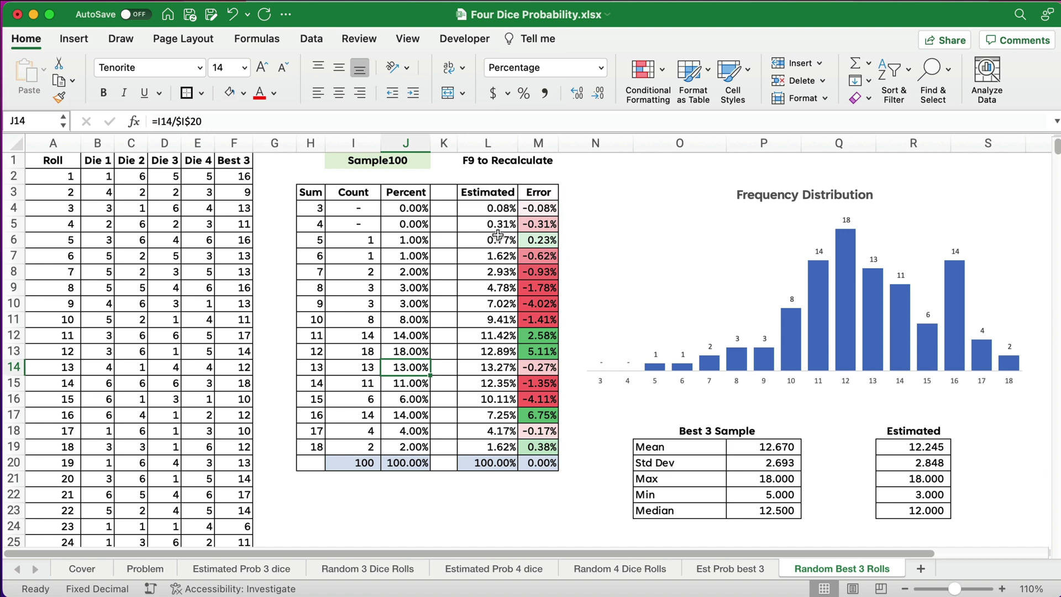
# Step: Set the Best 3 sample in I1 to Sample100000
pyautogui.click(421, 165)
pyautogui.click(436, 162)
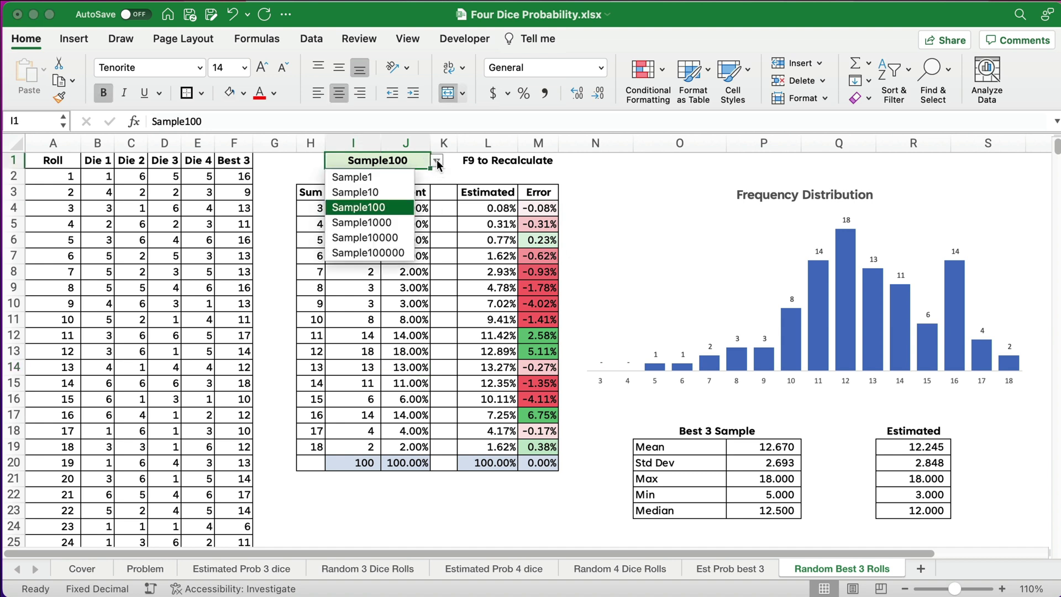
pyautogui.click(385, 254)
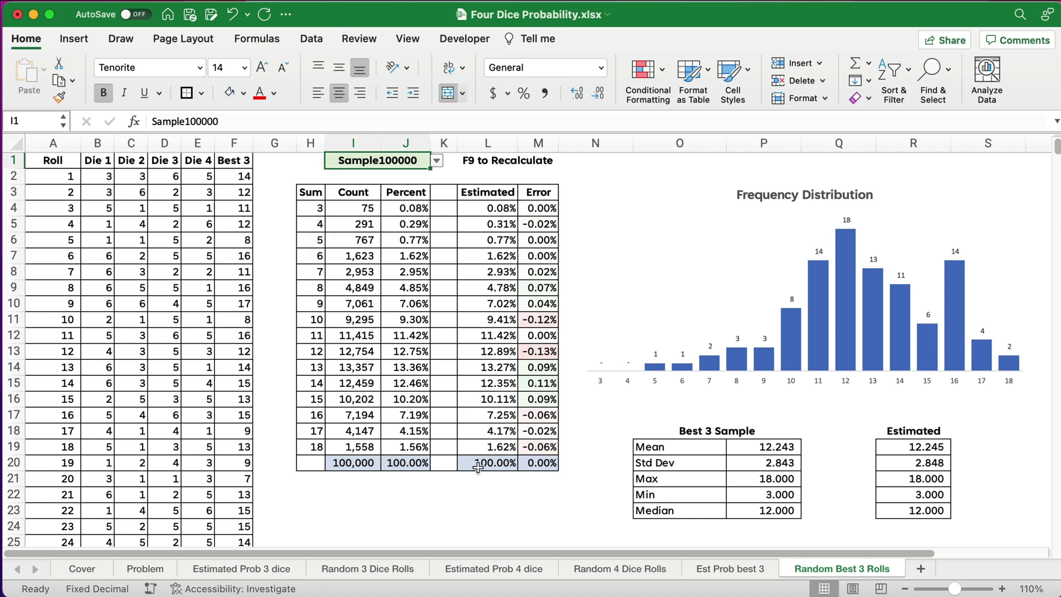